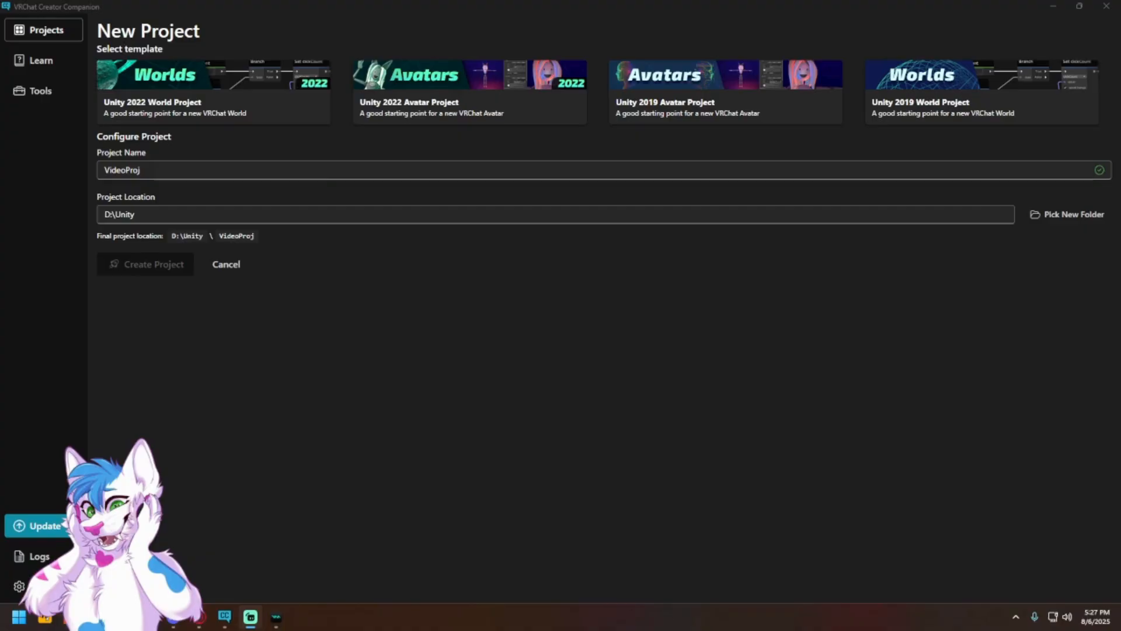
Step: View VRChat's download page and SDK Getting Started guide in the browser, and start the Creator Companion installer download without saving it
left_click(225, 616)
left_click(225, 616)
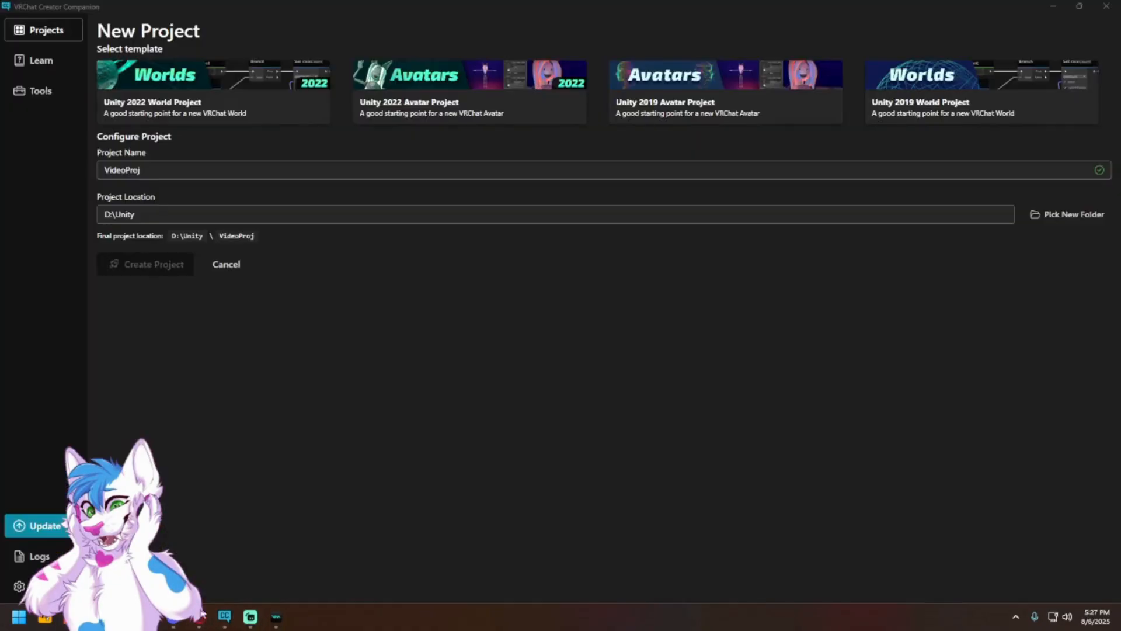
left_click(200, 616)
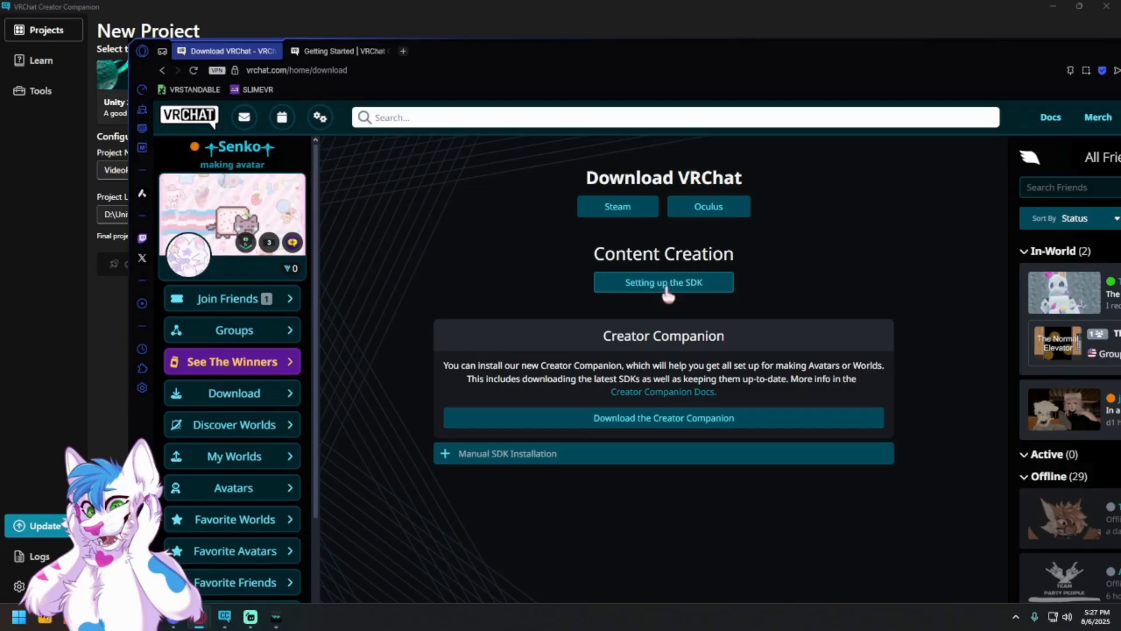
left_click(338, 55)
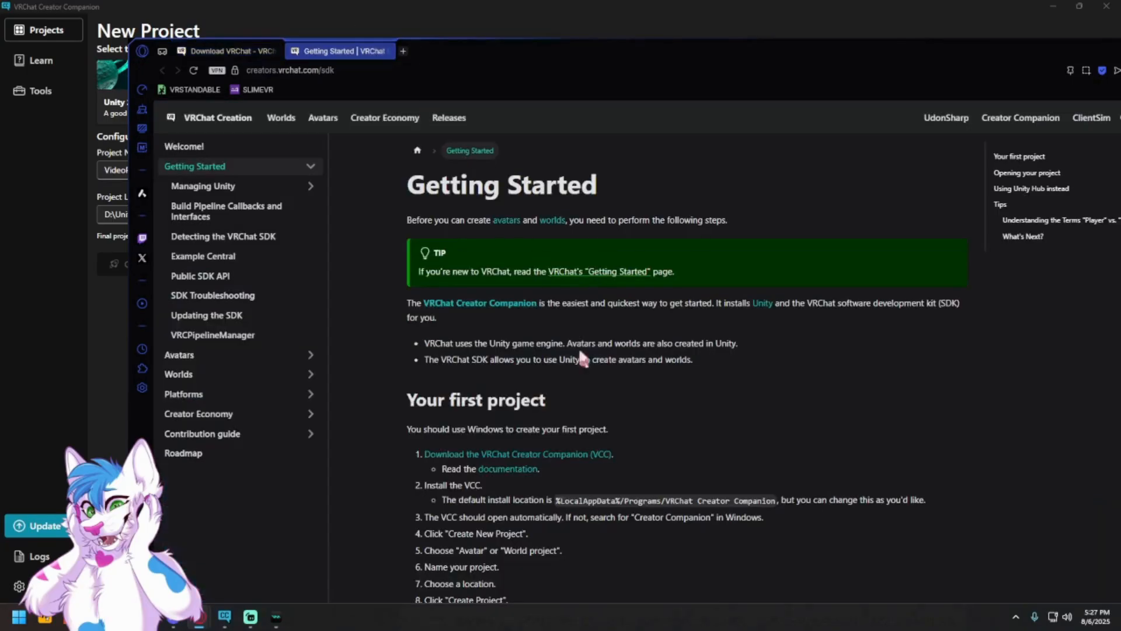
left_click(505, 468)
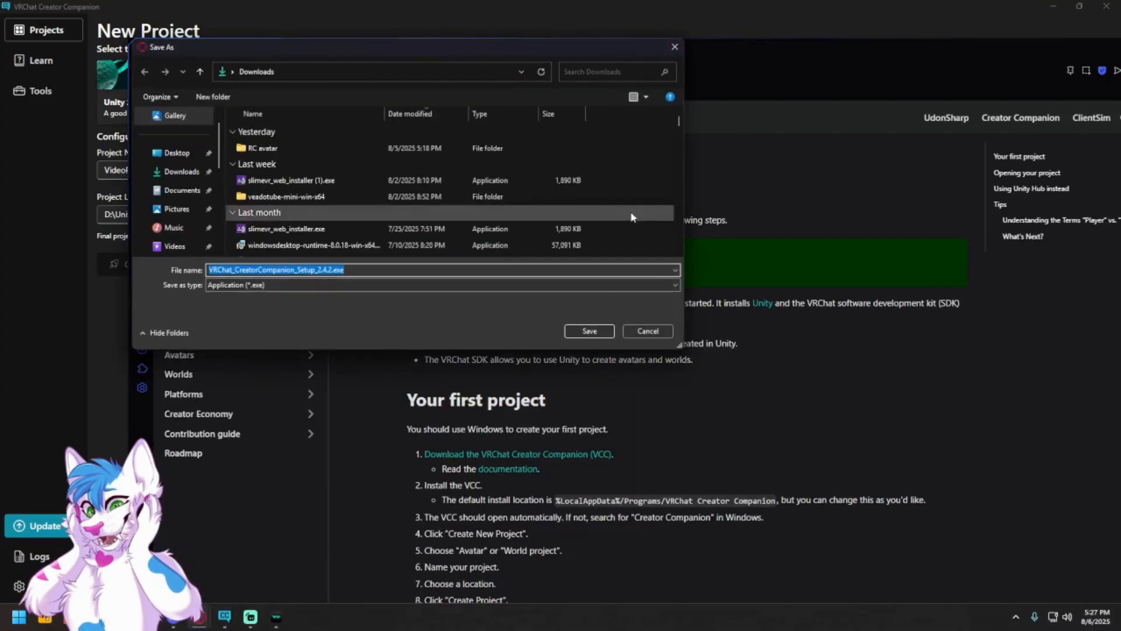
left_click(672, 48)
left_click_drag(724, 54, 417, 69)
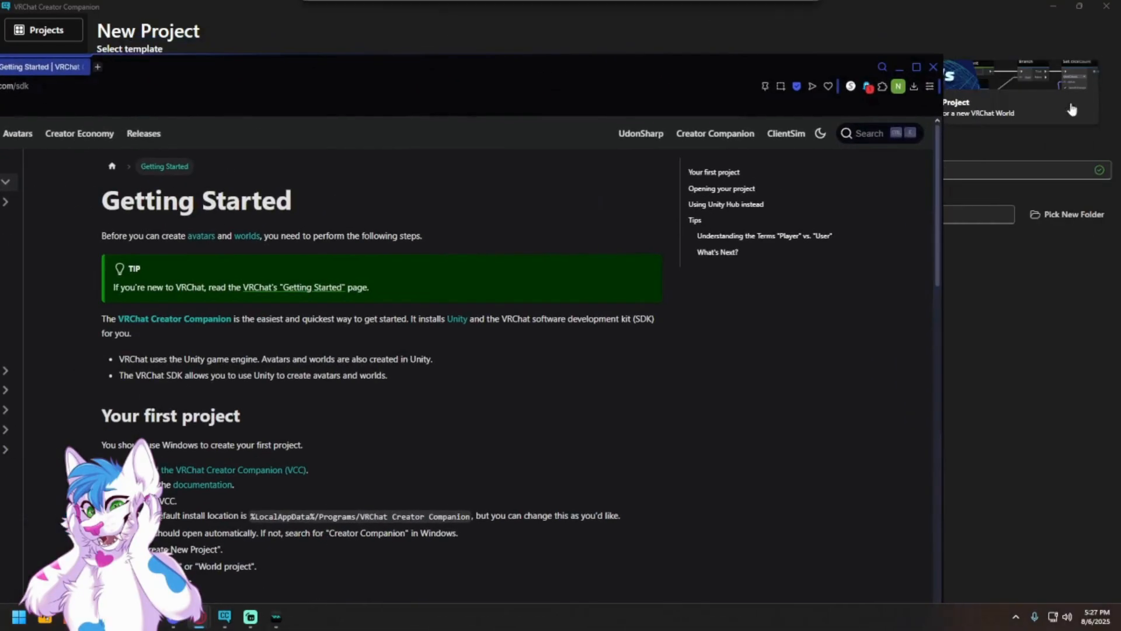
left_click(915, 67)
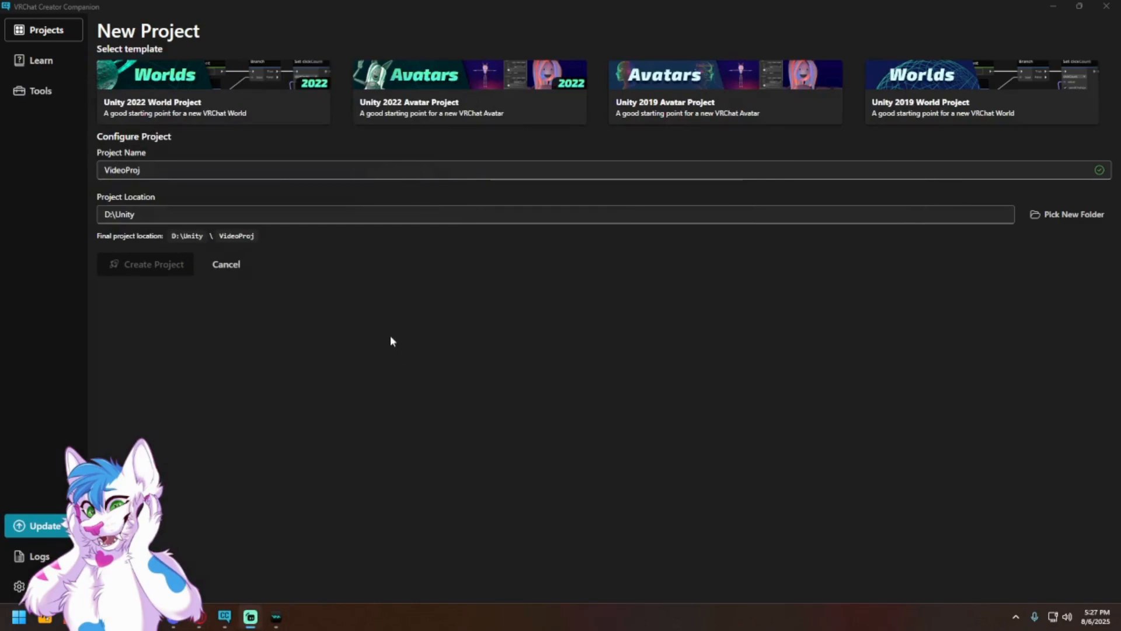
Step: Create a project named VideoProj in D:\Unity from the Unity 2022 Avatar Project template
left_click(370, 171)
left_click(313, 272)
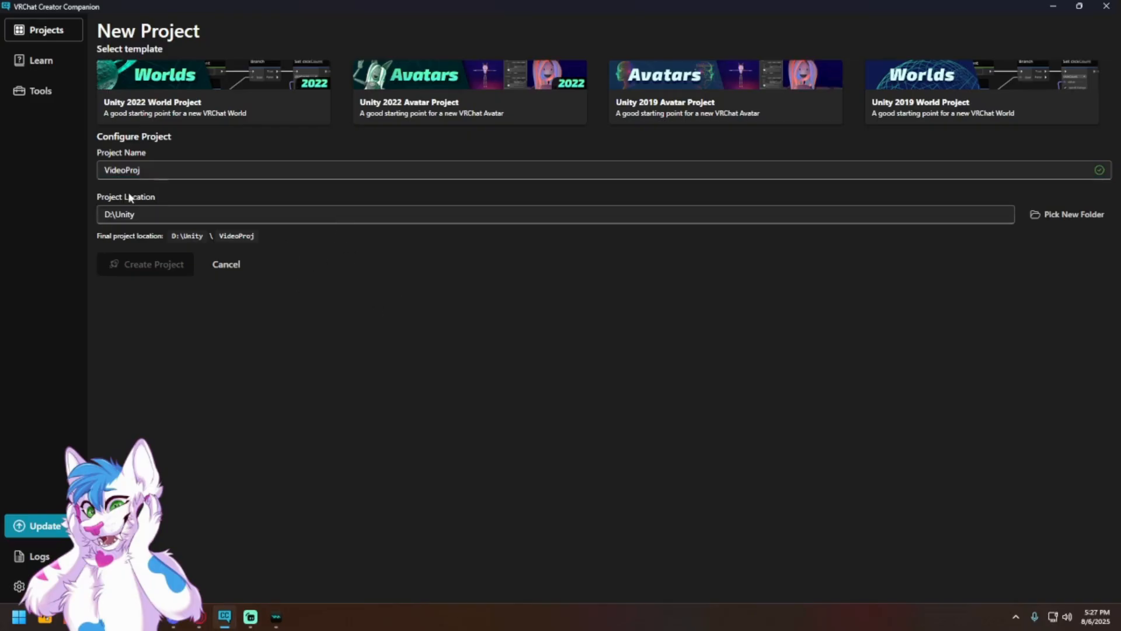
left_click_drag(184, 170, 105, 173)
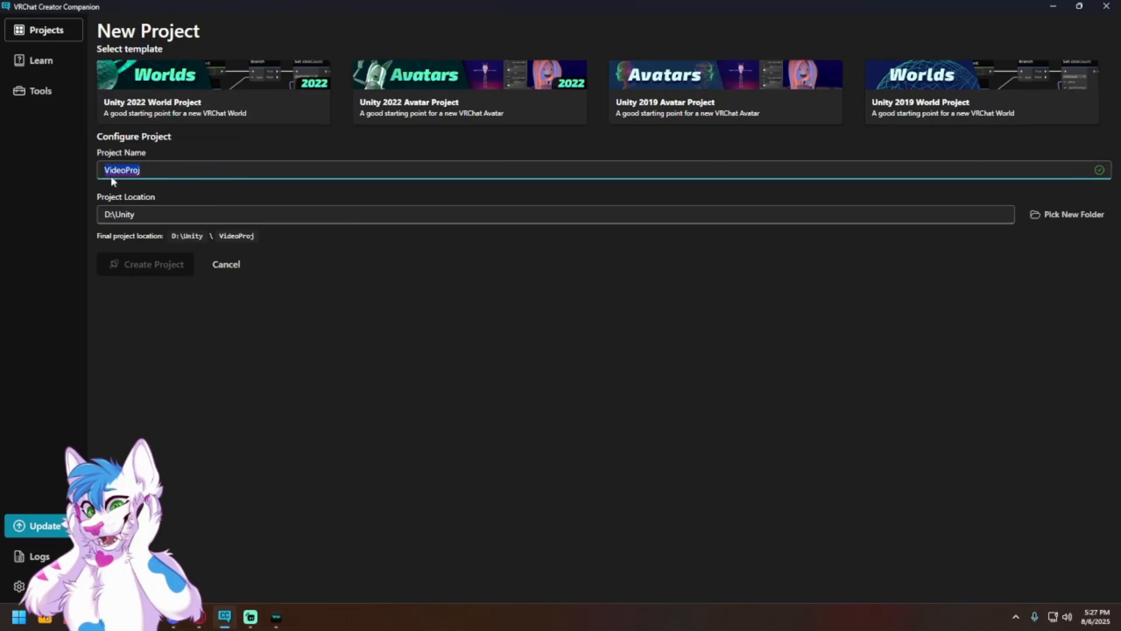
left_click(192, 143)
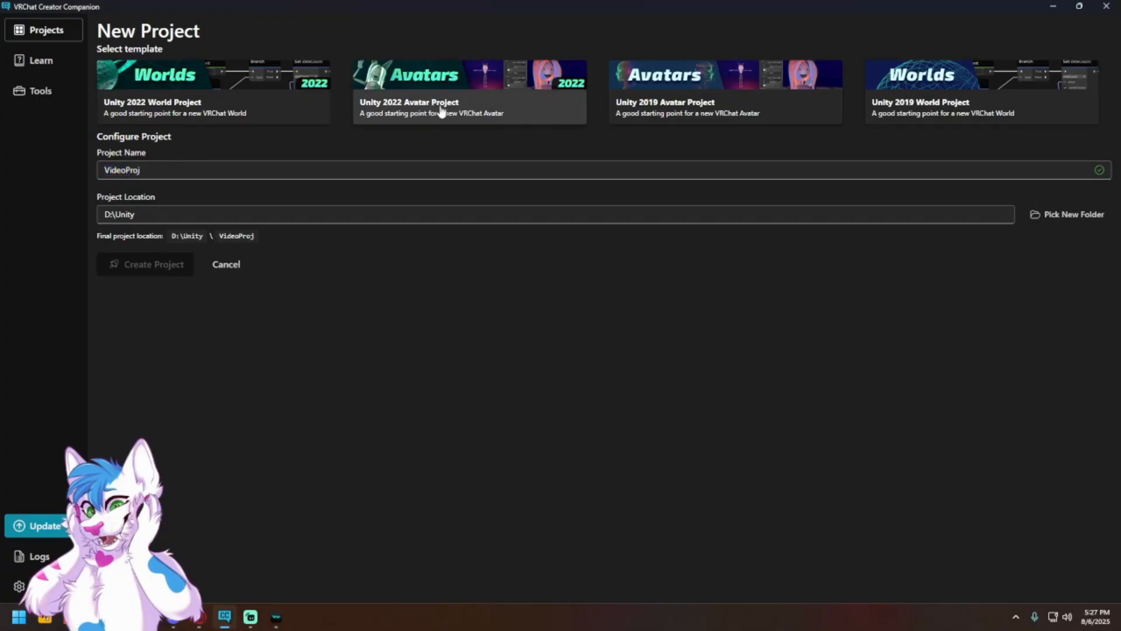
left_click(441, 119)
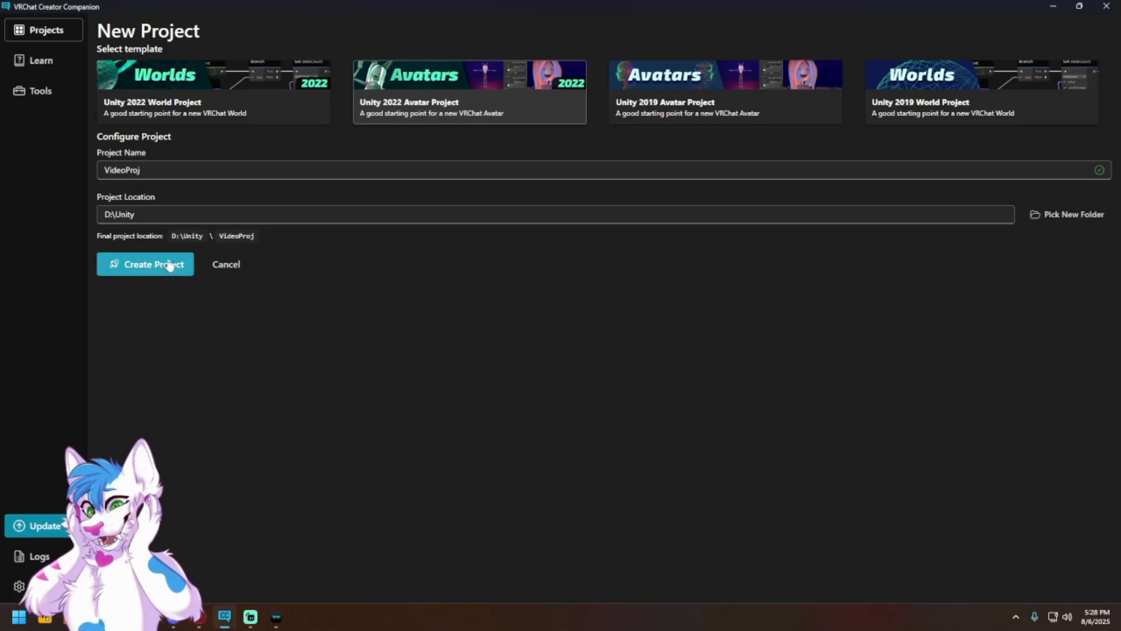
left_click(144, 273)
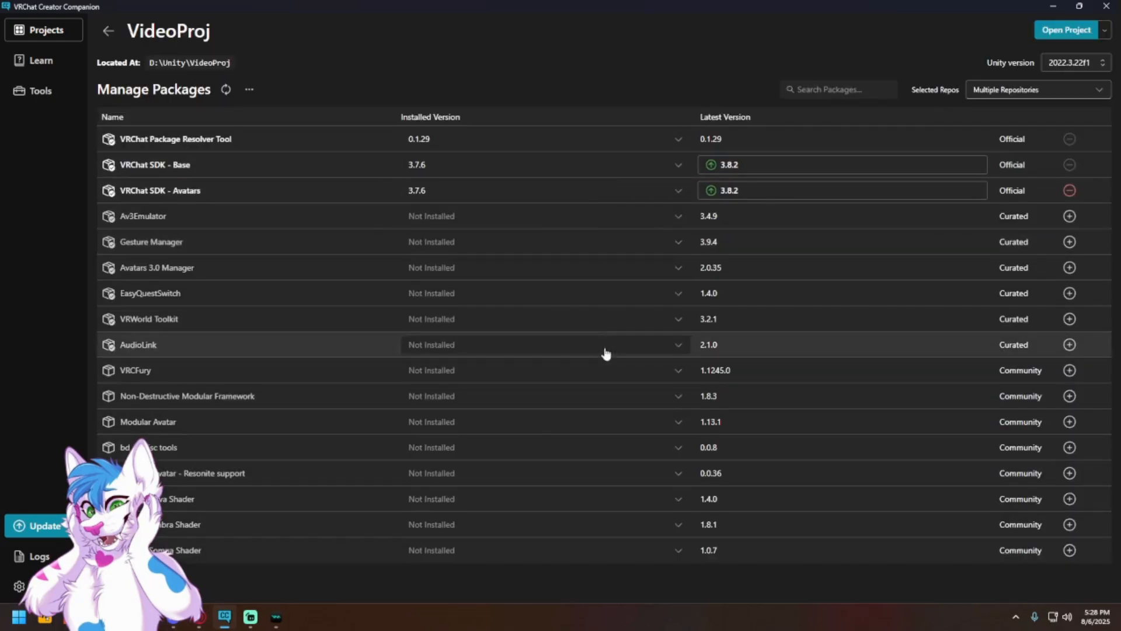
Step: Upgrade the VRChat SDK - Avatars package, together with VRChat SDK - Base, to version 3.8.2
left_click(751, 190)
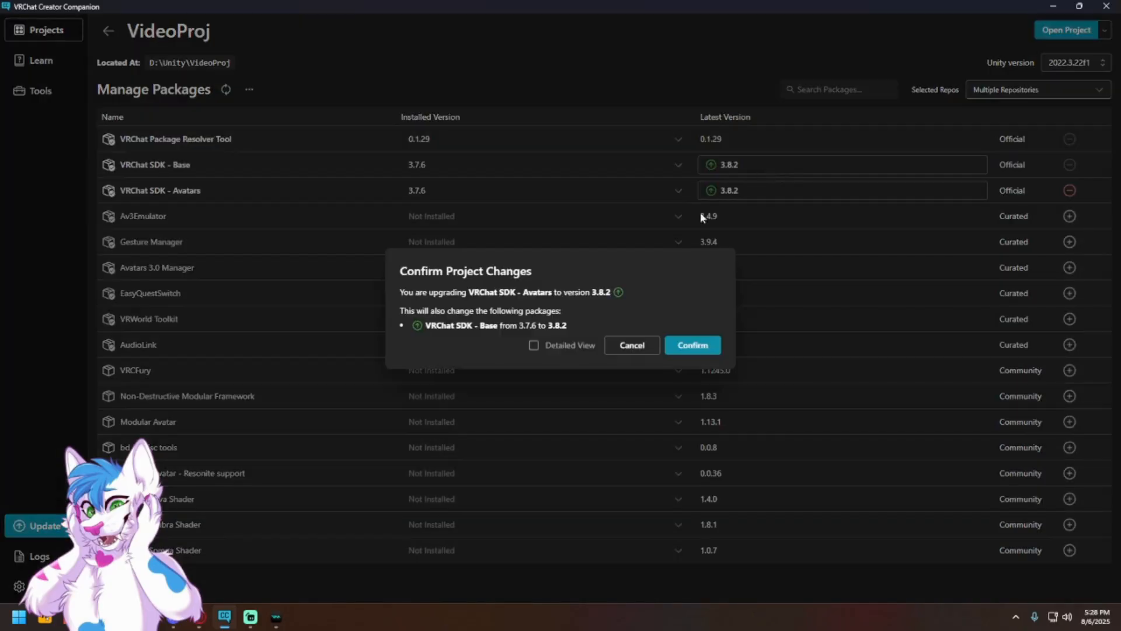
left_click(709, 342)
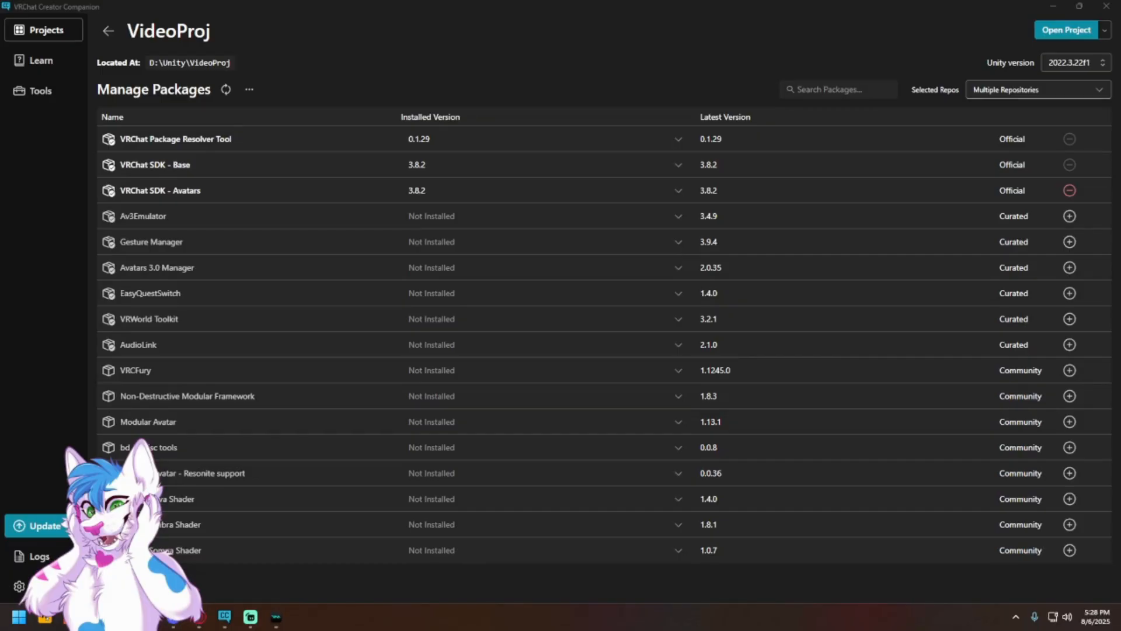
Step: Add the Gesture Manager, Avatars 3.0 Manager and VRCFury packages to VideoProj, and open the project in Unity
scroll(492, 250, "down", 4)
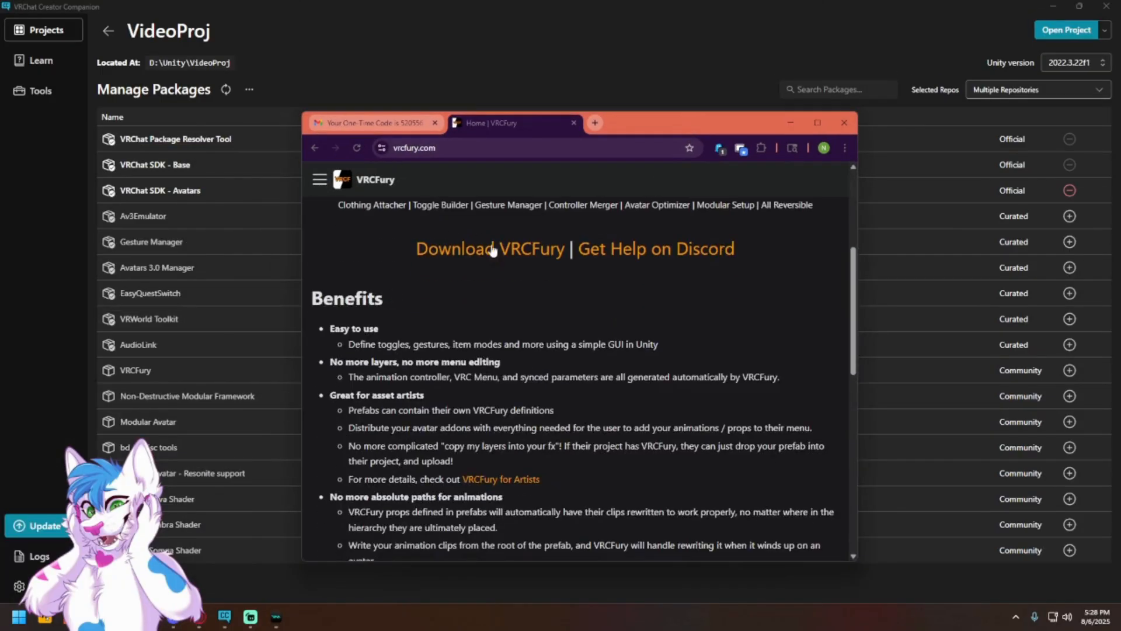
left_click(785, 122)
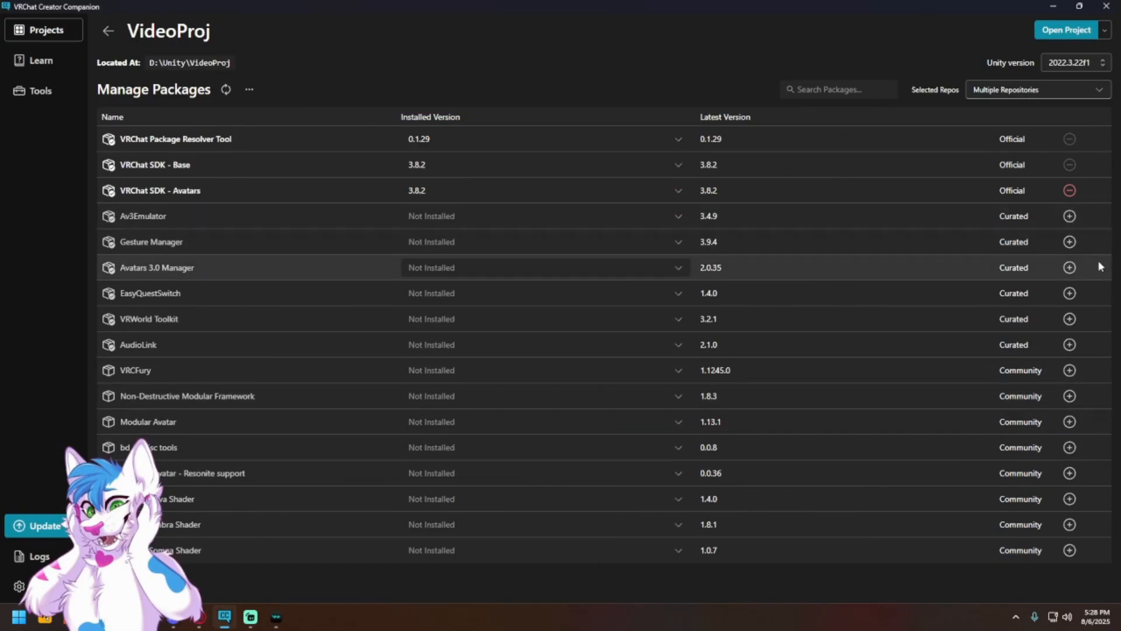
left_click(1069, 242)
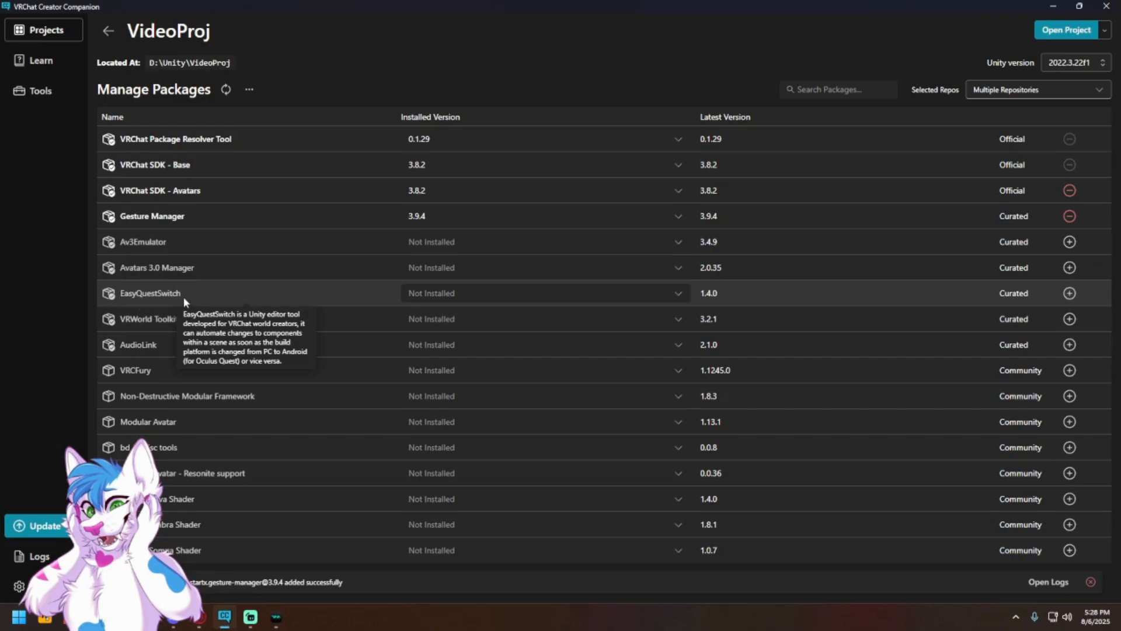
left_click_drag(183, 296, 96, 294)
left_click(96, 294)
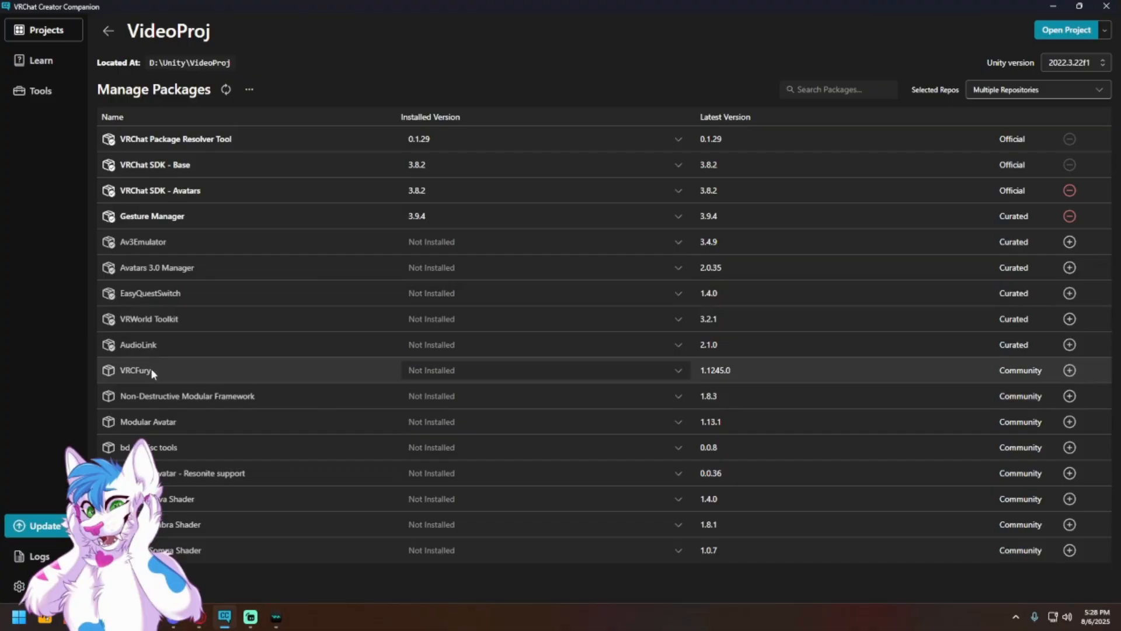
left_click_drag(151, 373, 72, 364)
left_click(71, 365)
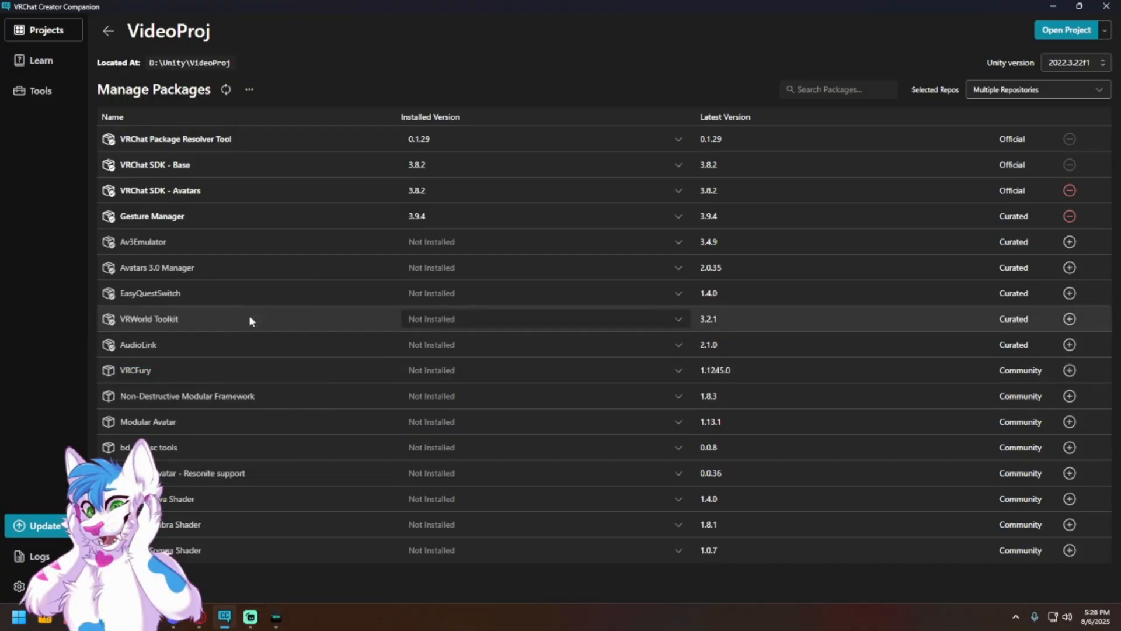
left_click(1069, 268)
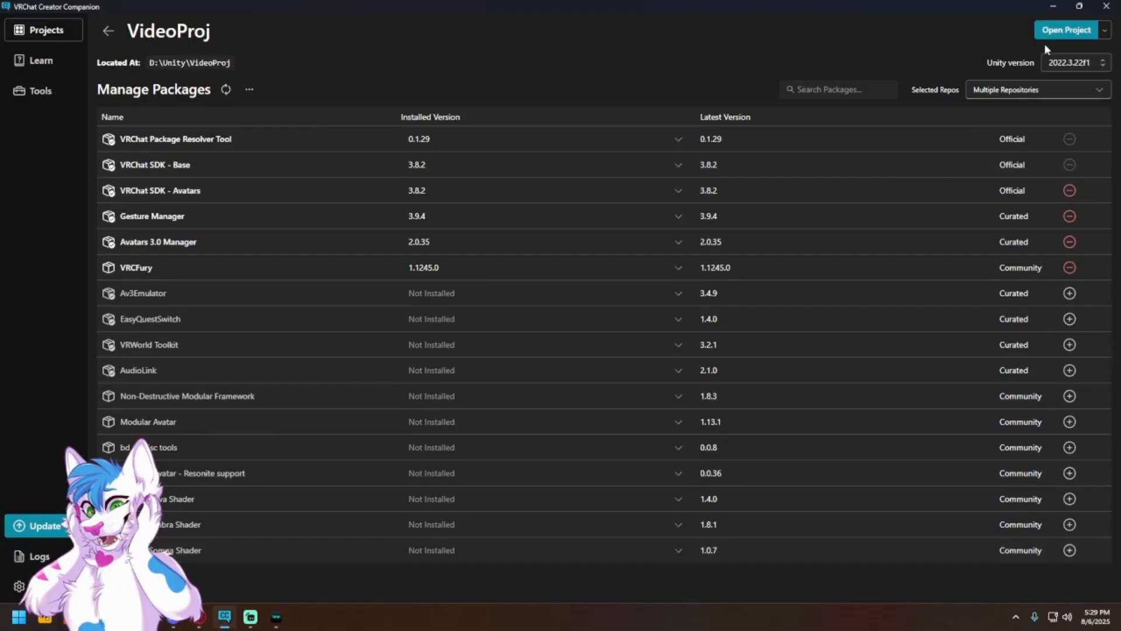
left_click(1057, 31)
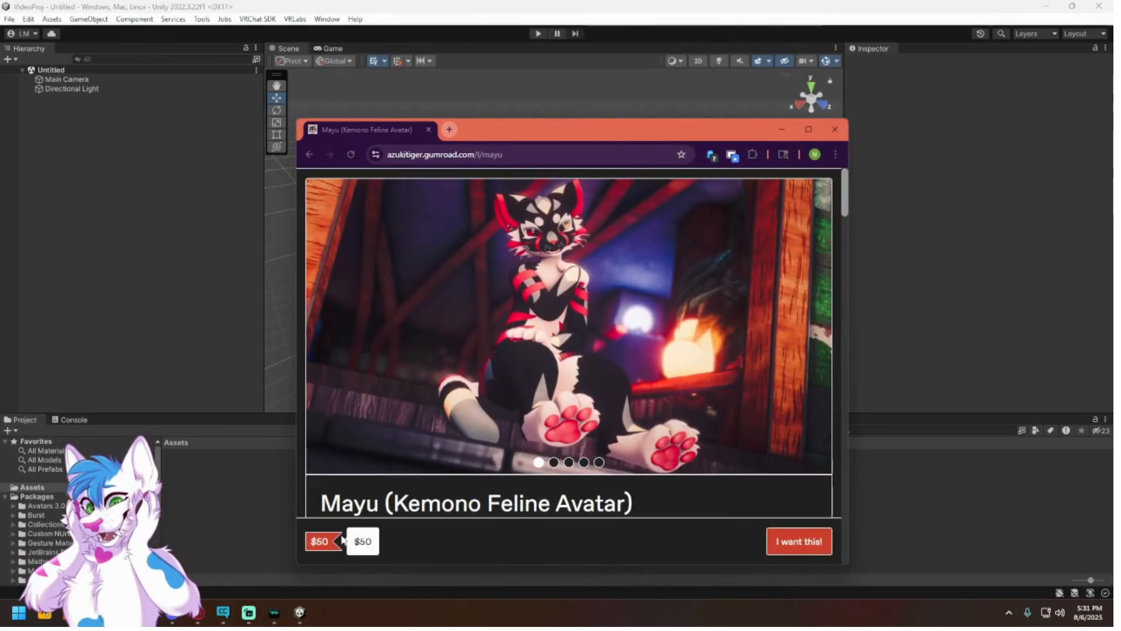
Step: Look over the Gumroad product page for the Mayu (Kemono Feline Avatar), including its address and description
left_click(366, 159)
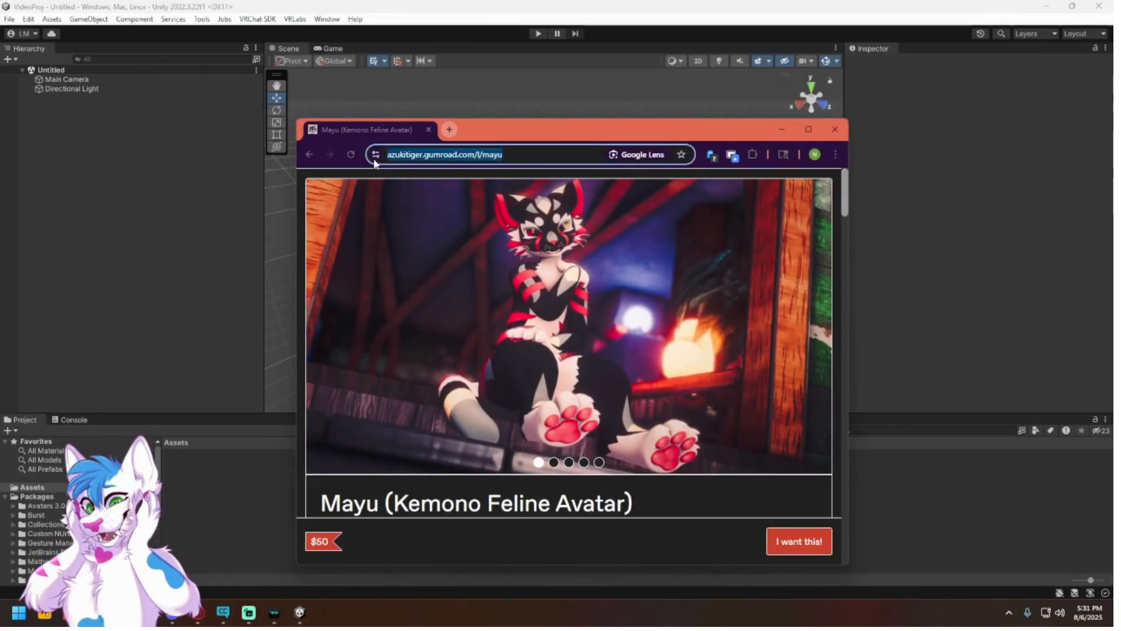
left_click(434, 514)
scroll(376, 488, "down", 3)
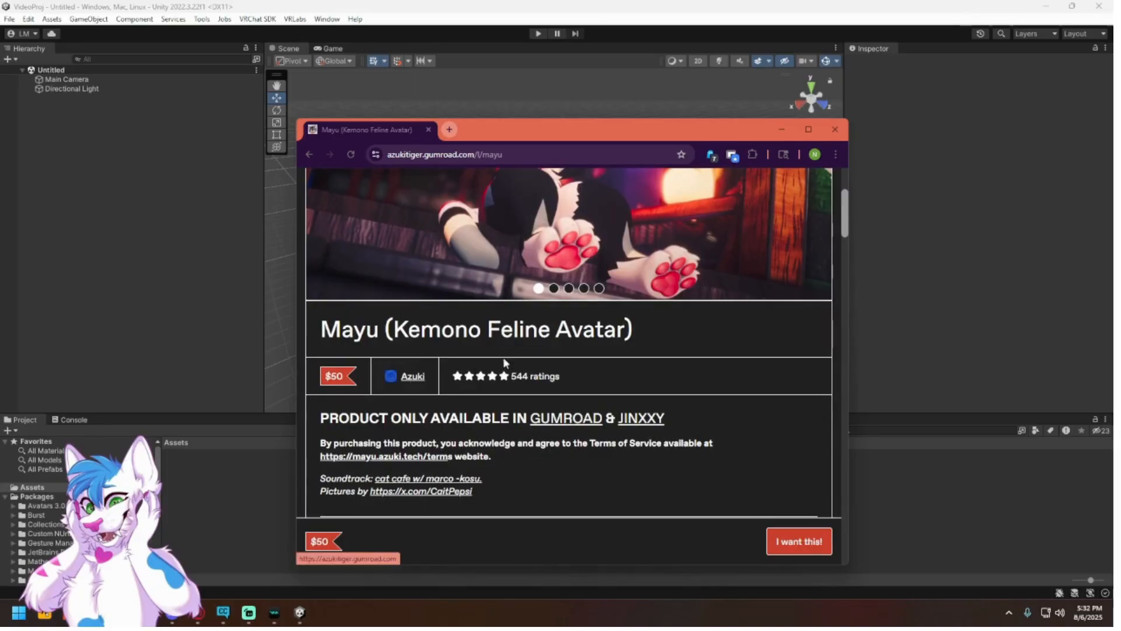
scroll(613, 367, "down", 2)
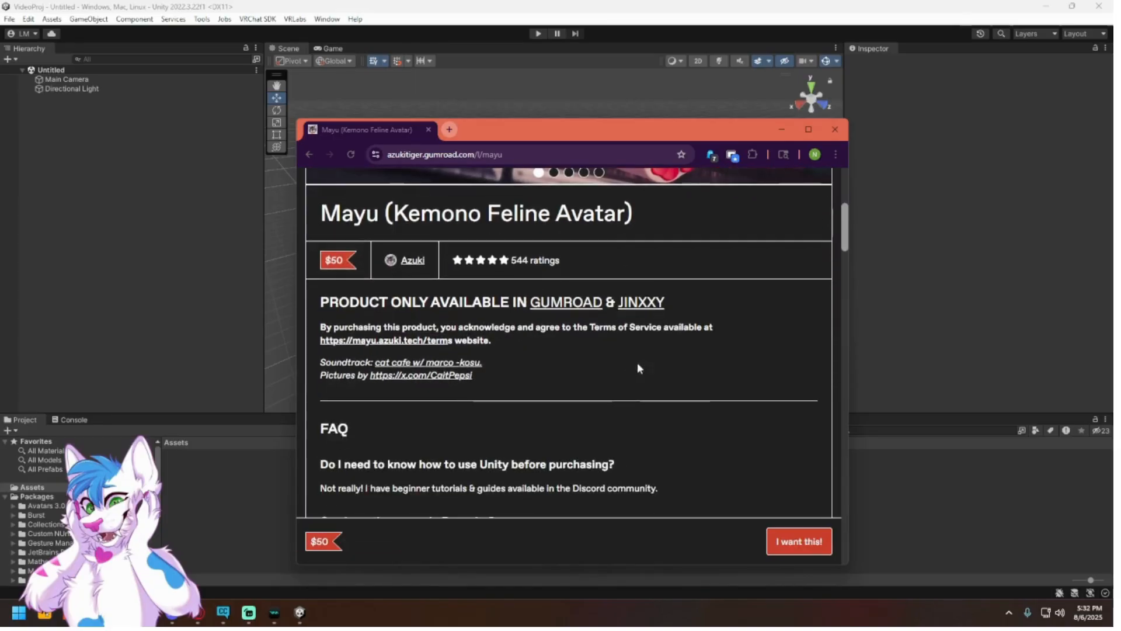
left_click(782, 129)
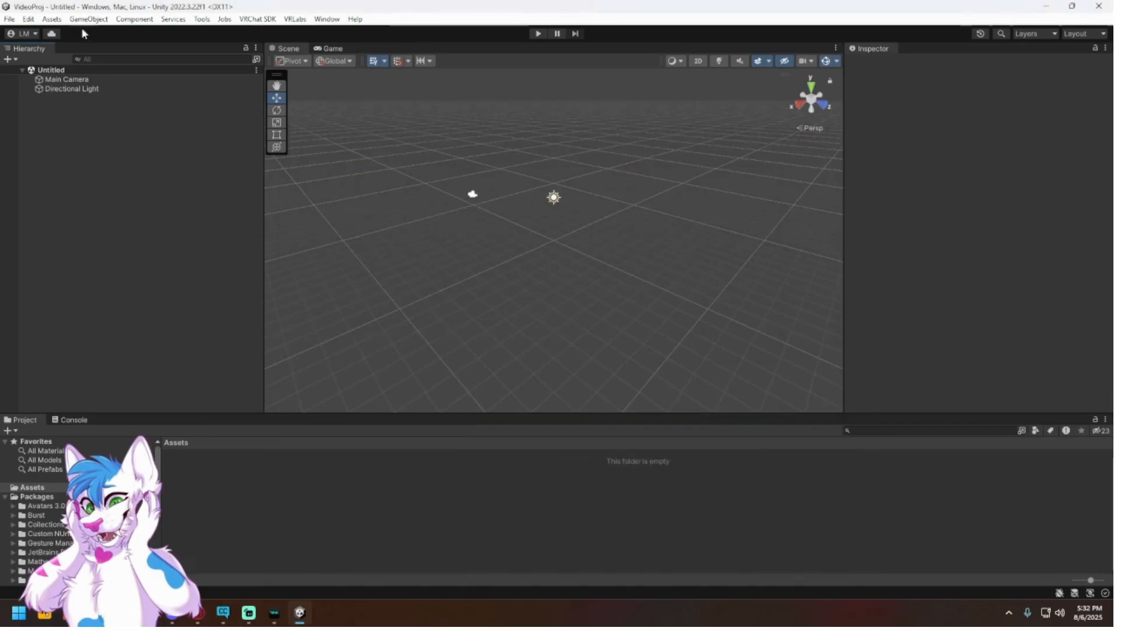
Step: Load the custom package Mayu Avatar 1.51.3.unitypackage from the Mayu 1.51.3 folder in Downloads for import into the Unity project
left_click(51, 19)
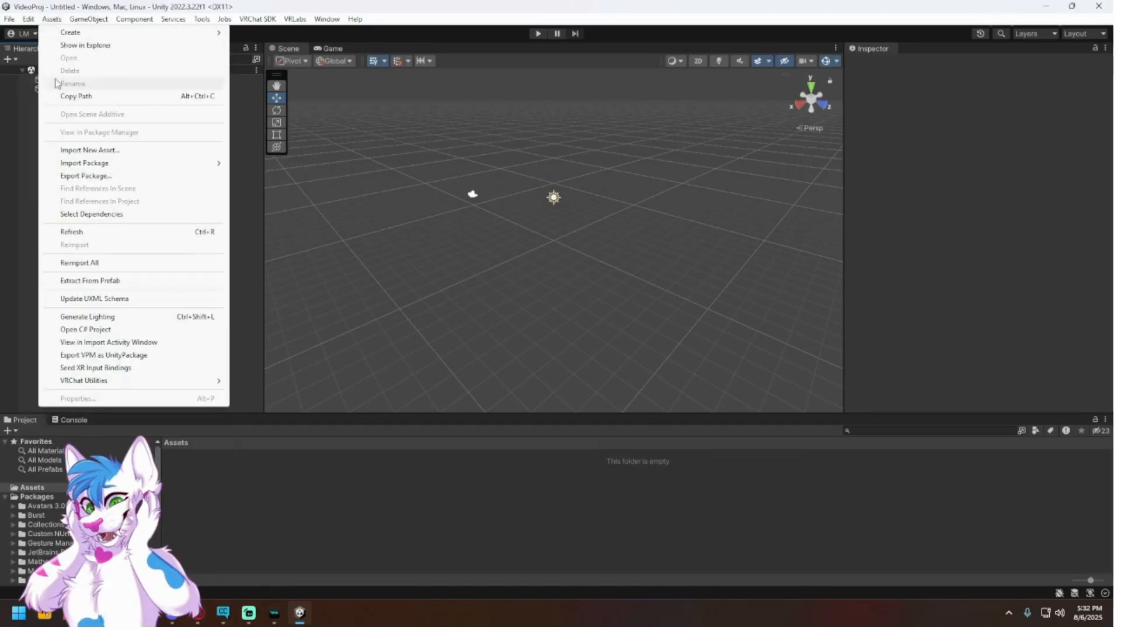
mouse_move(86, 166)
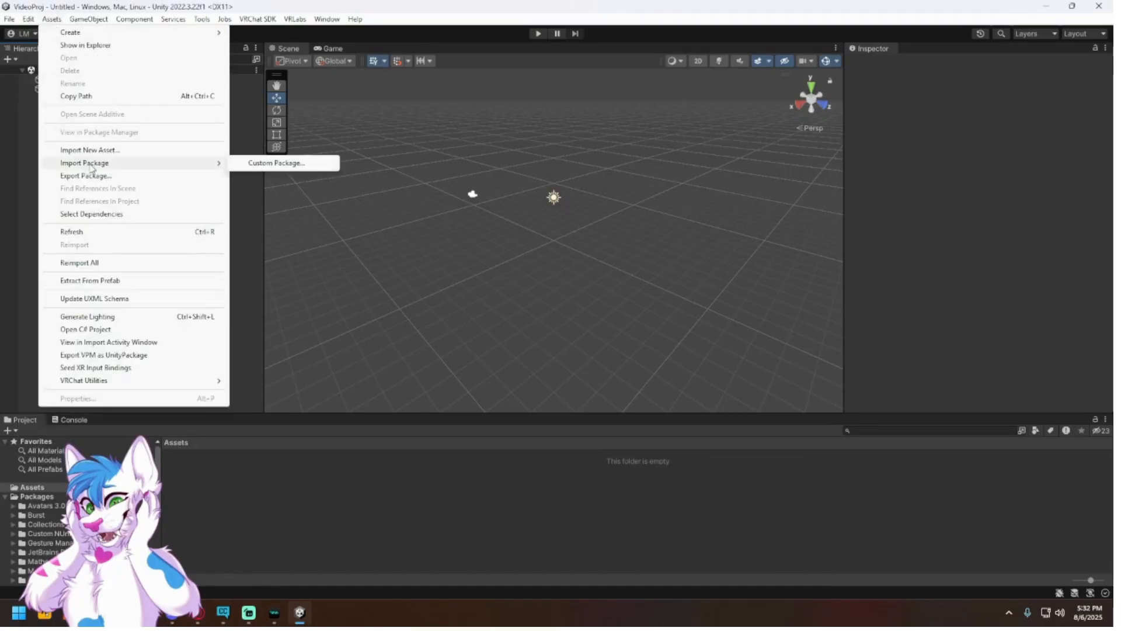
left_click(244, 164)
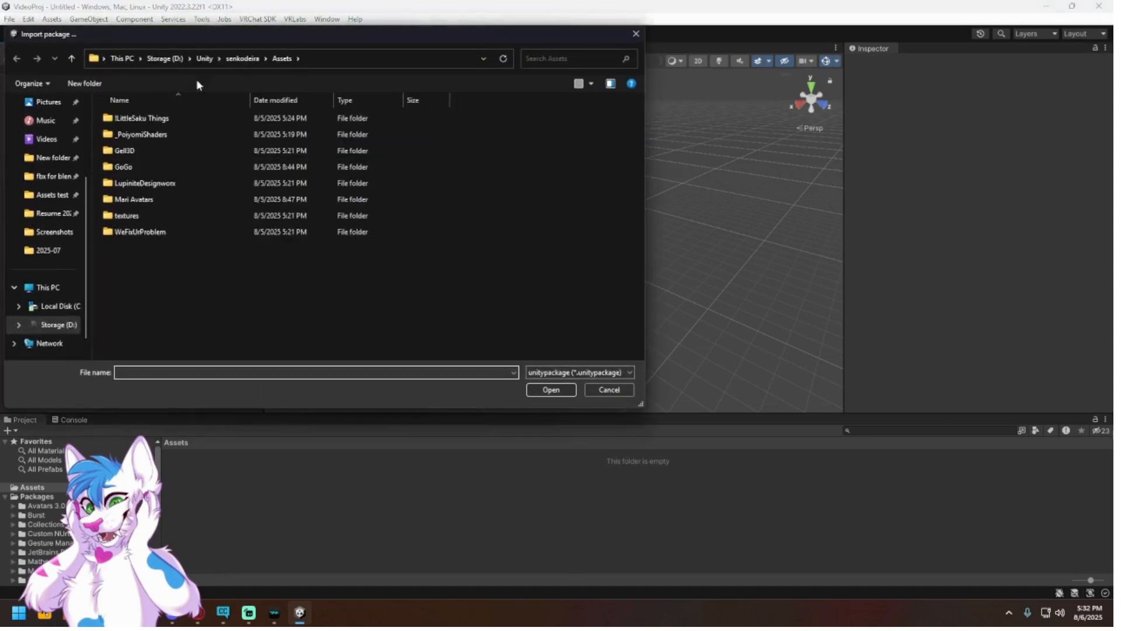
left_click_drag(251, 36, 0, 175)
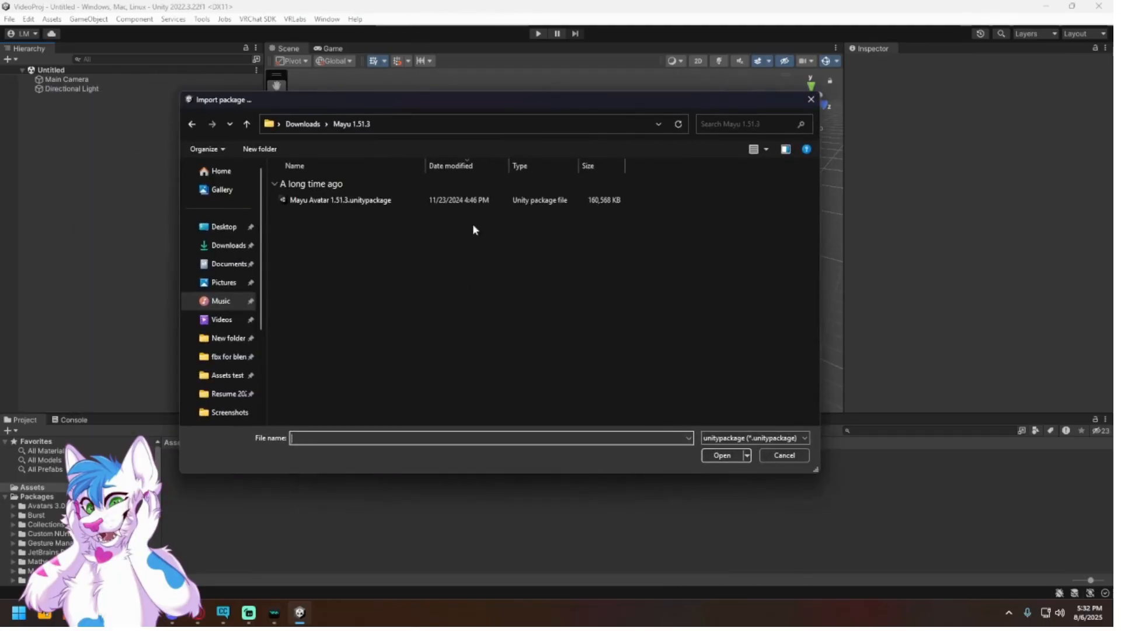
left_click(368, 200)
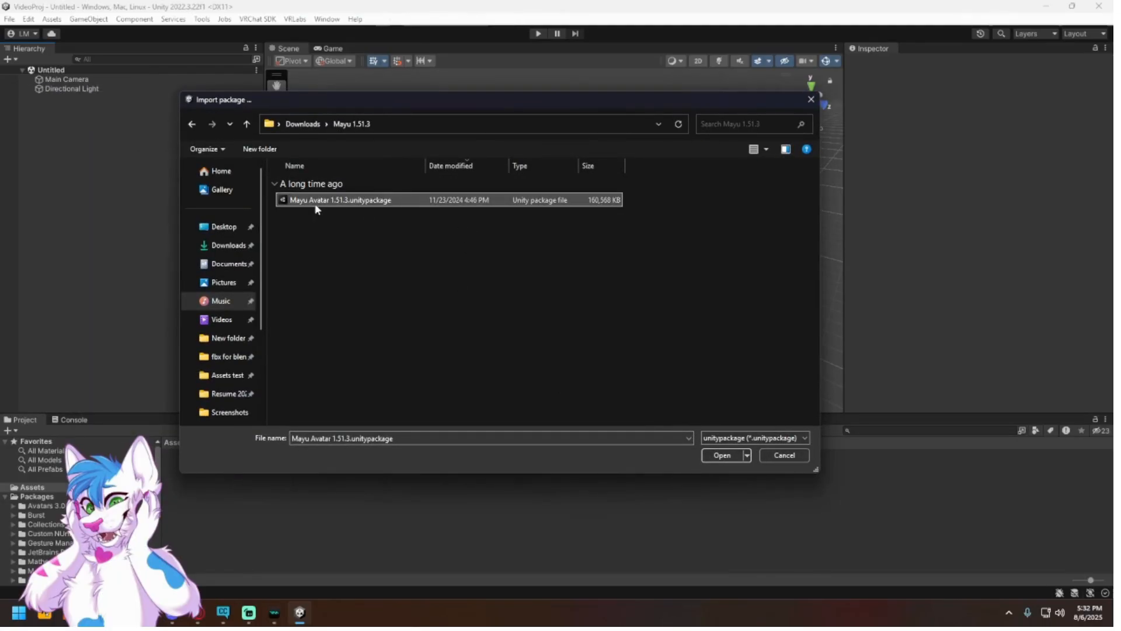
left_click(248, 611)
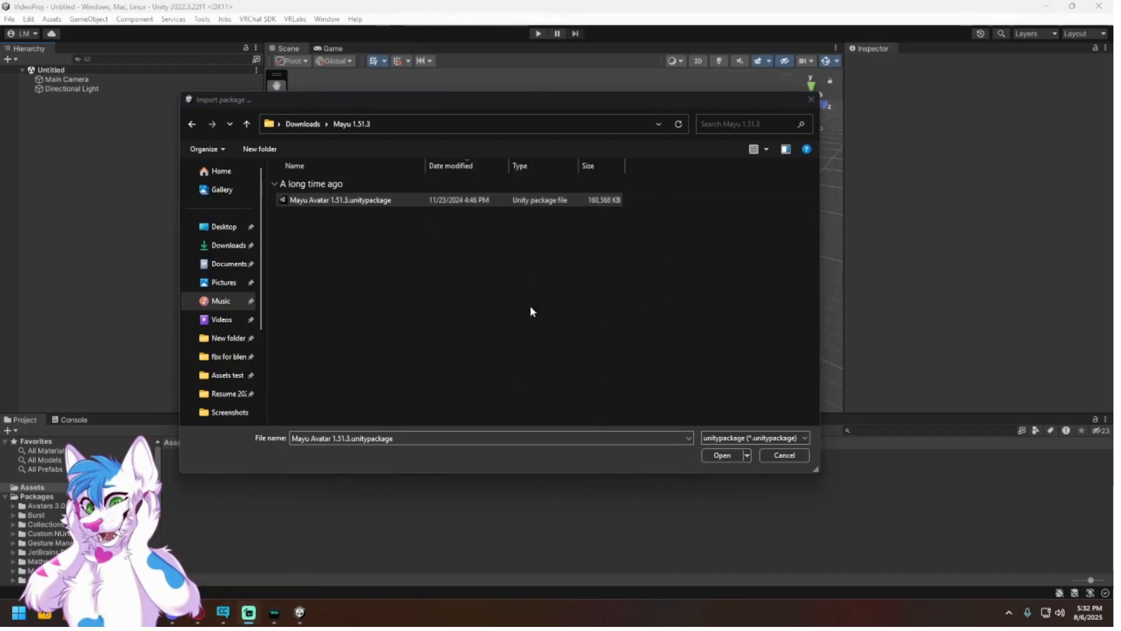
left_click(722, 455)
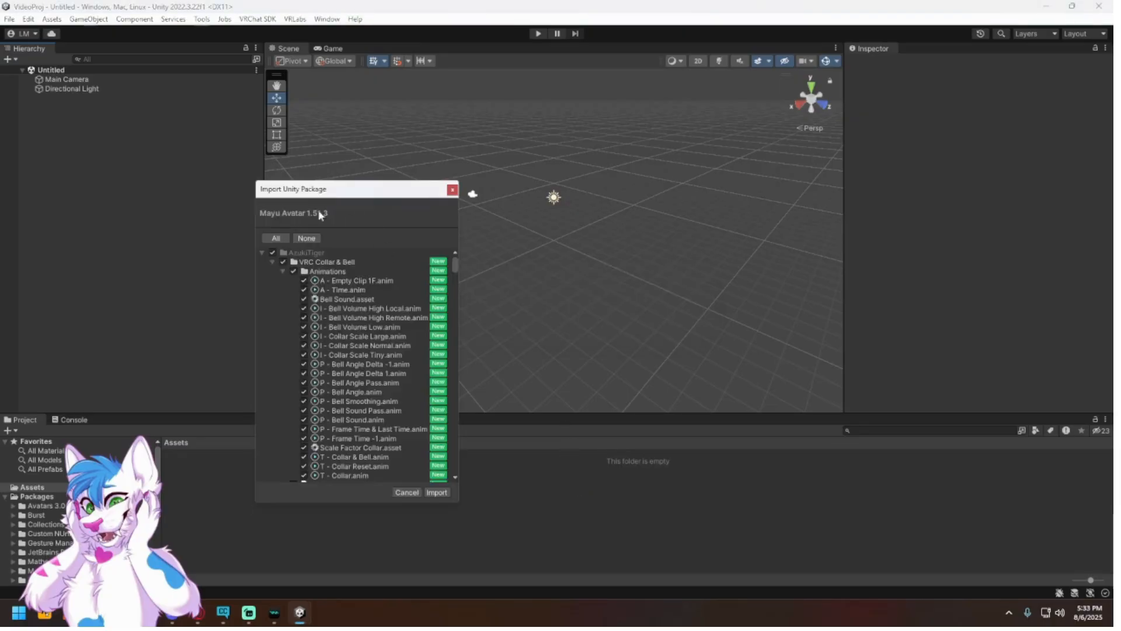
Step: Review the contents of the Mayu Avatar 1.51.3 package, import all of its items, and open the AzukiTiger assets folder
left_click_drag(298, 194, 378, 205)
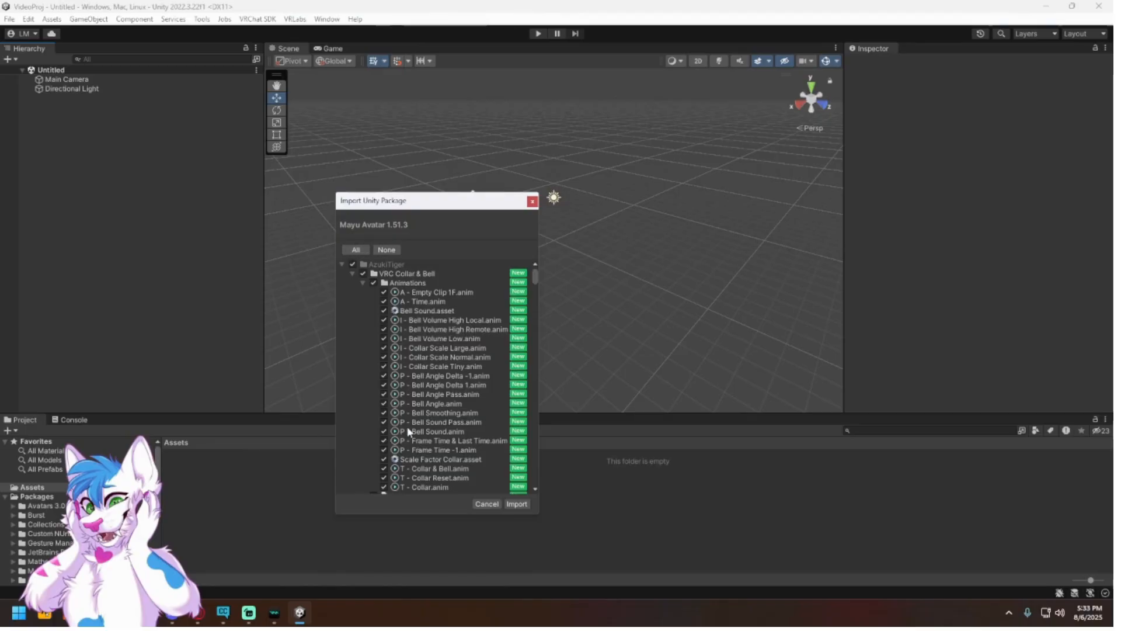
scroll(409, 431, "down", 20)
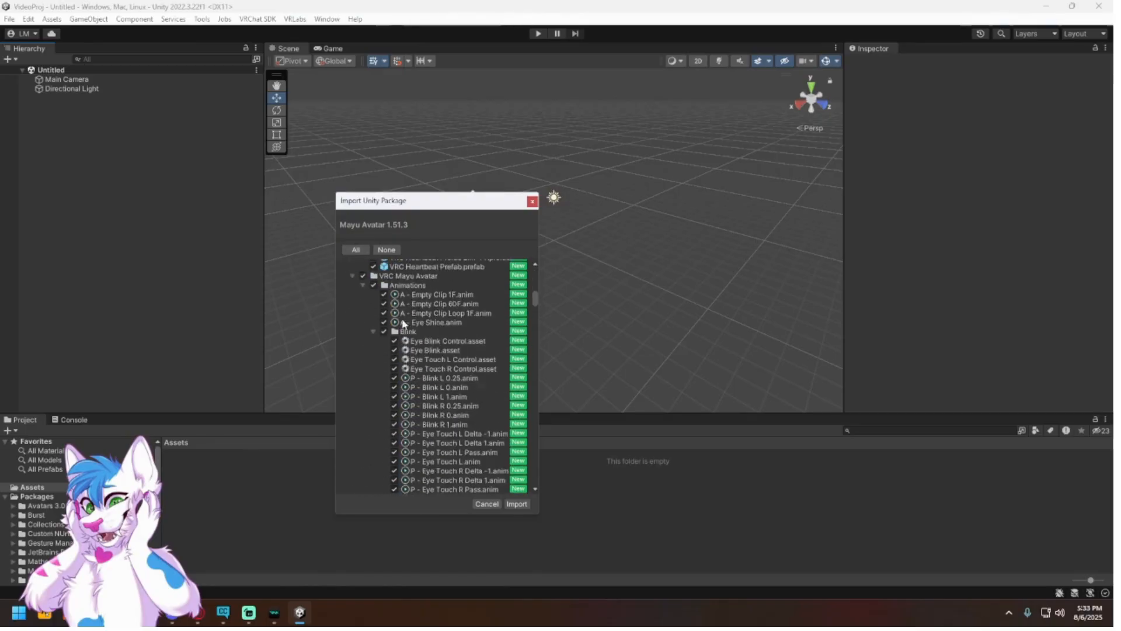
scroll(409, 321, "down", 20)
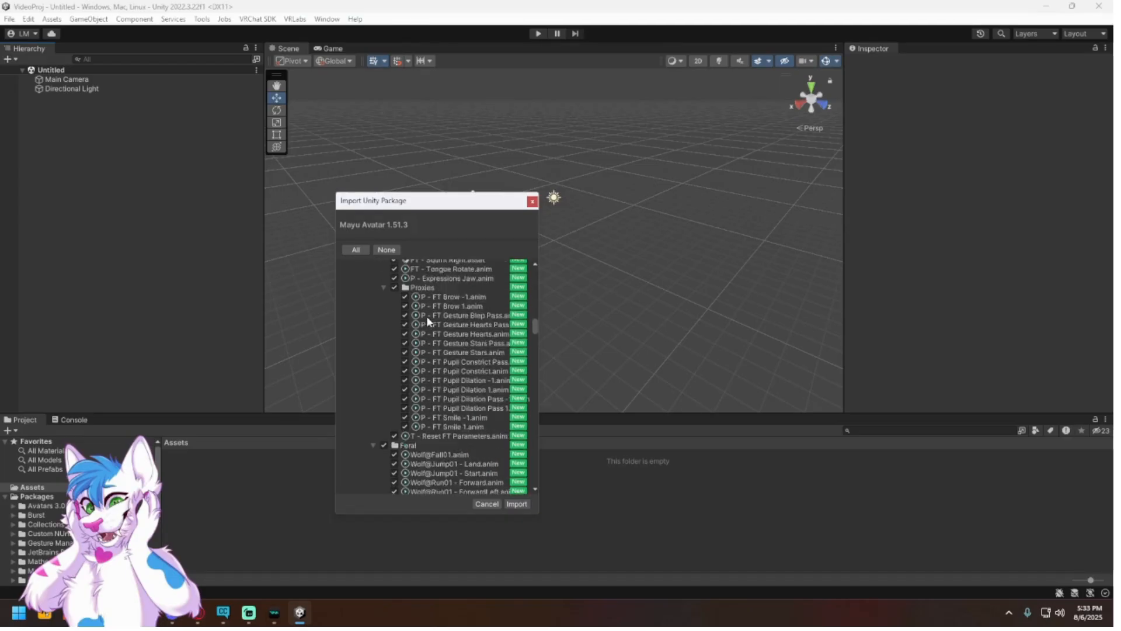
scroll(426, 315, "down", 20)
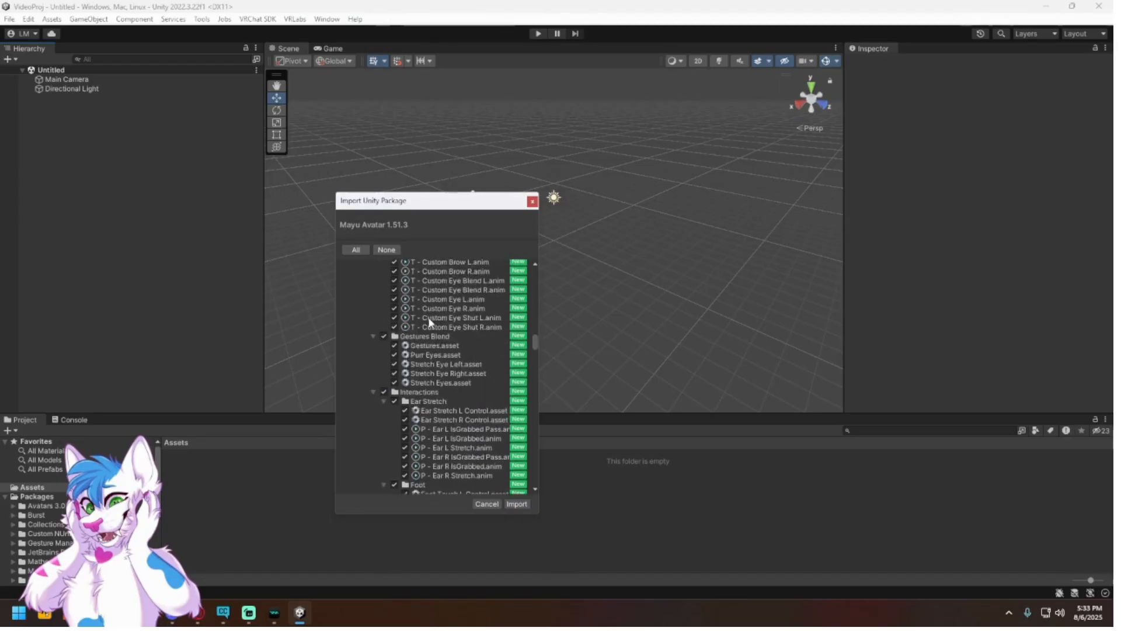
scroll(429, 321, "up", 10)
left_click_drag(535, 334, 467, 244)
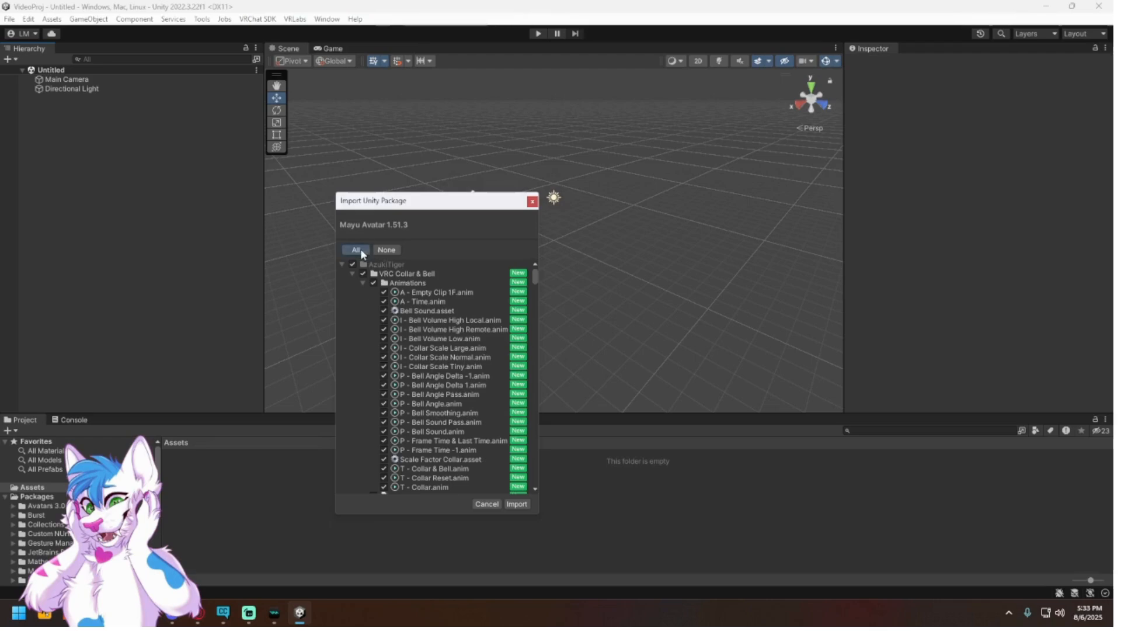
left_click(521, 506)
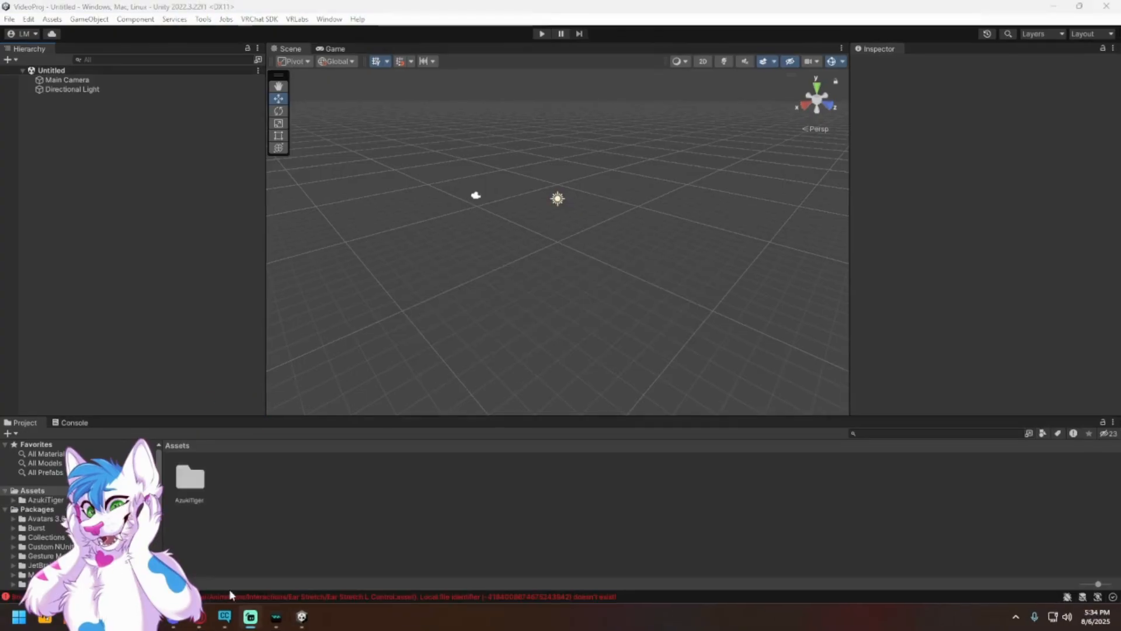
mouse_move(250, 620)
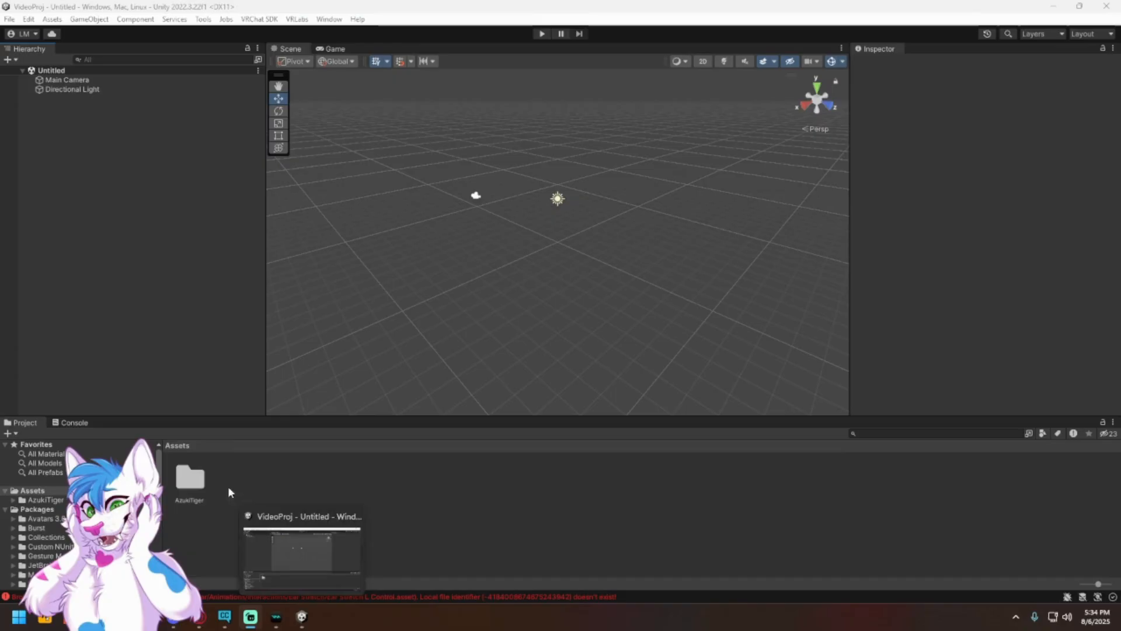
double_click(190, 478)
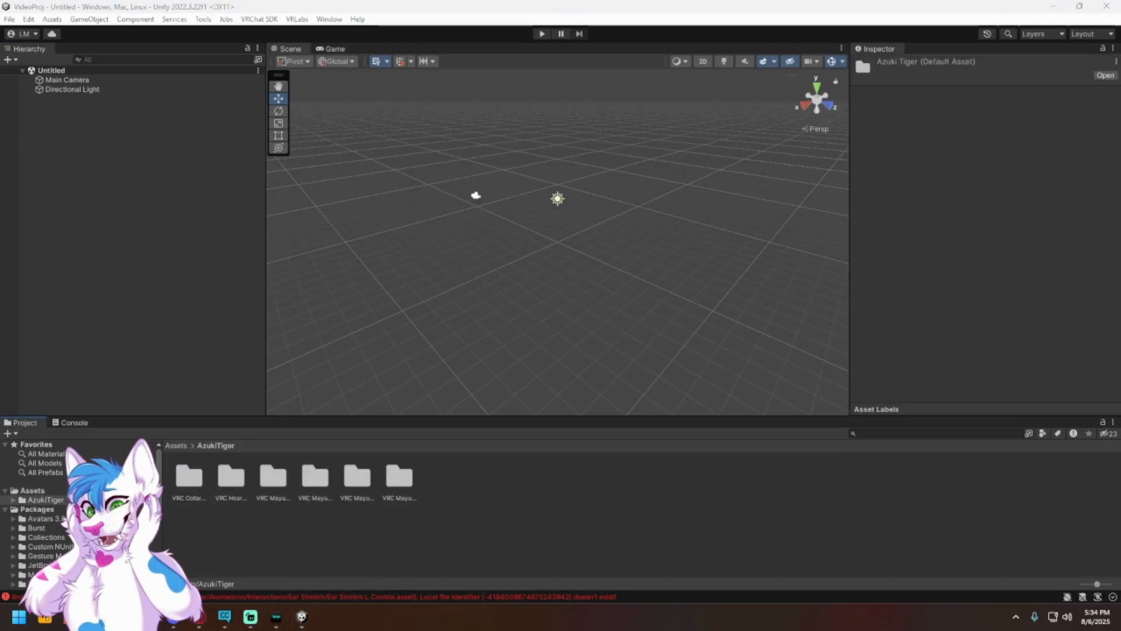
Step: Look over the Poiyomi Shaders website at poiyomi.com, down to its downloads section, and return to Unity
left_click_drag(0, 139, 726, 80)
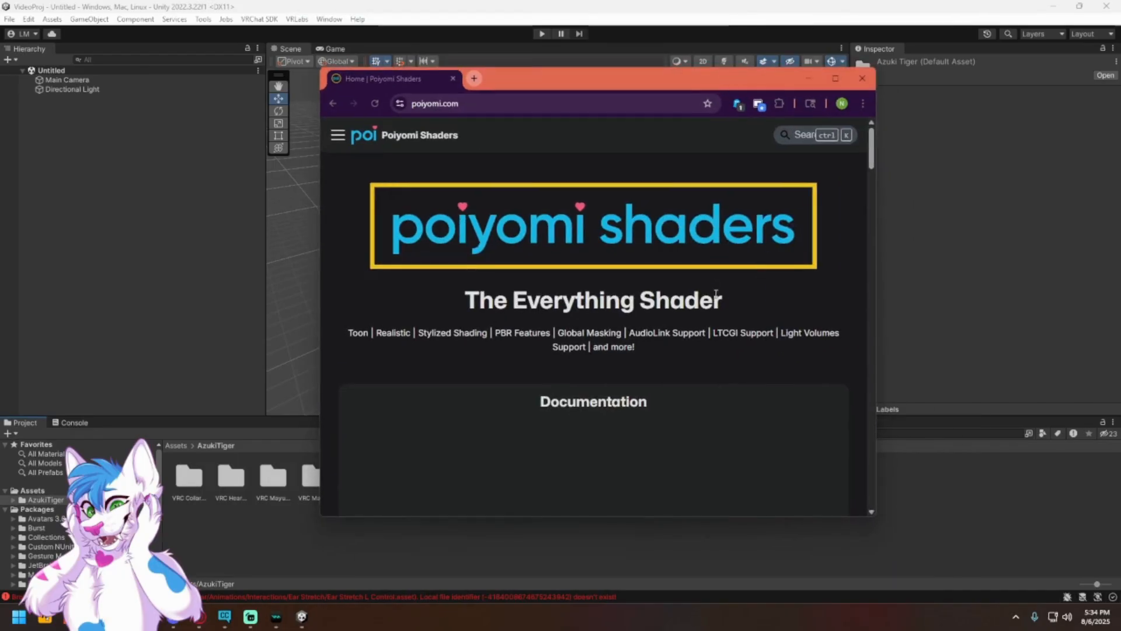
left_click(473, 108)
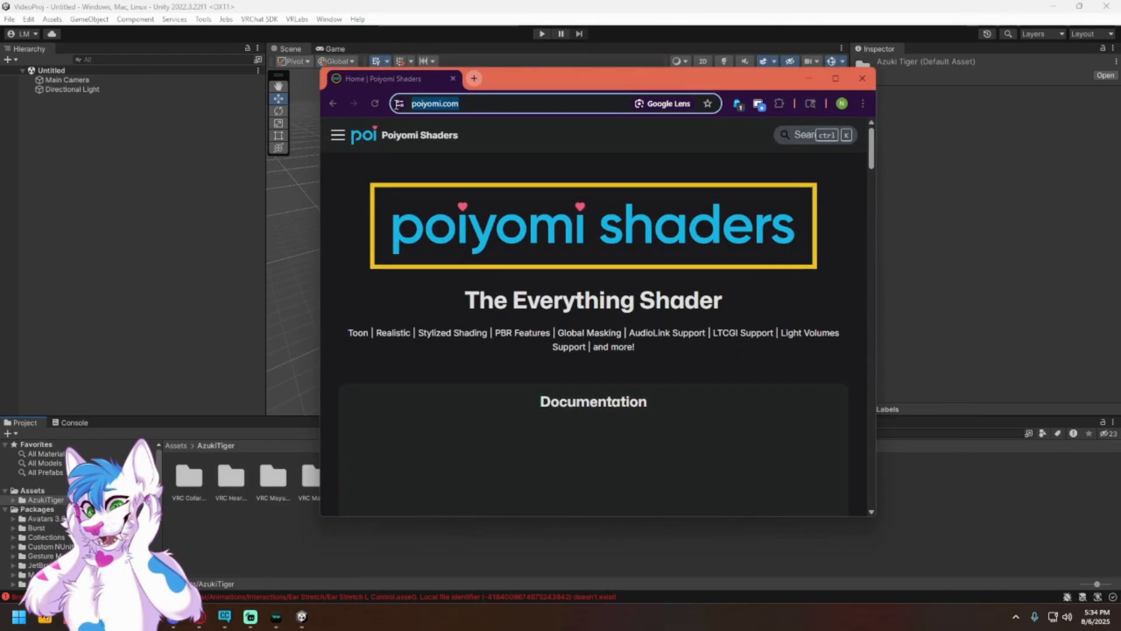
left_click(525, 160)
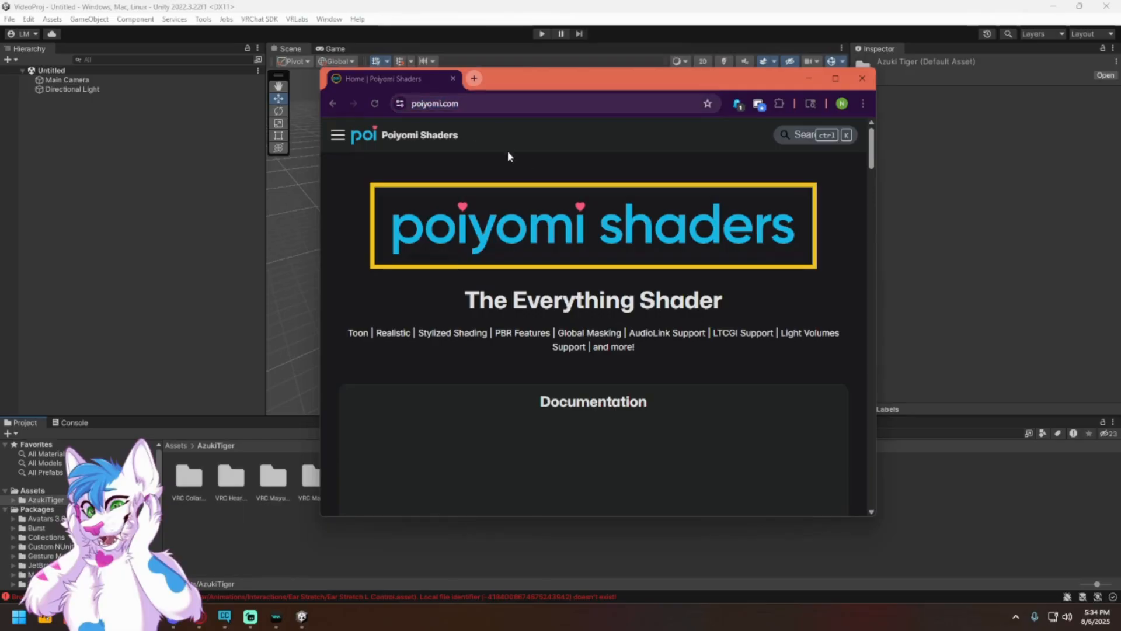
scroll(578, 232, "down", 5)
scroll(601, 280, "down", 6)
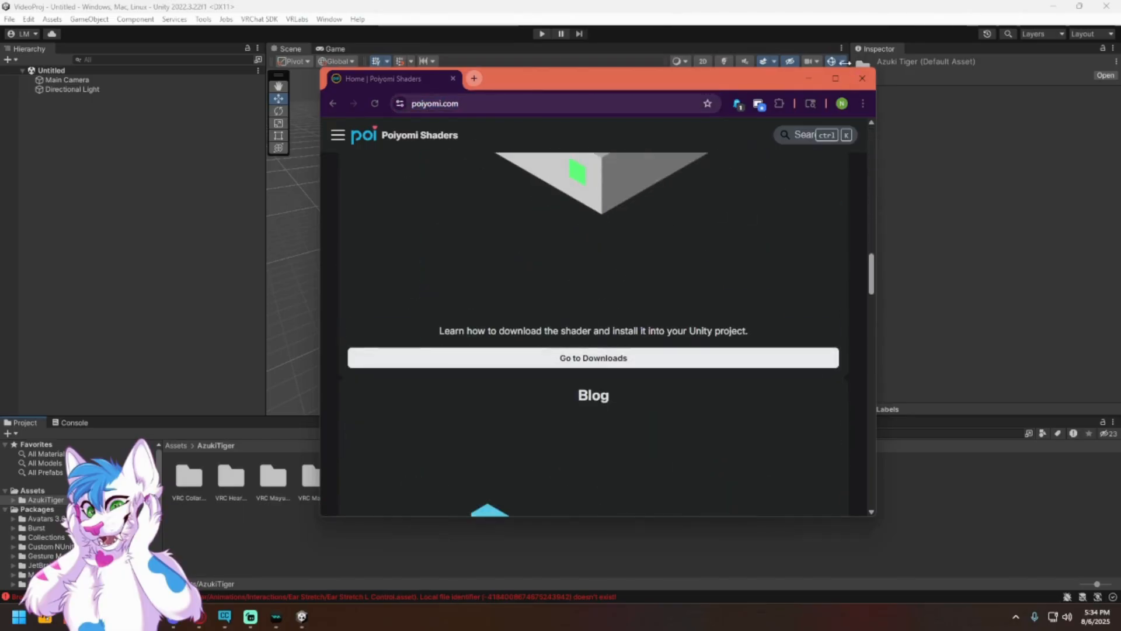
left_click(807, 80)
left_click(44, 179)
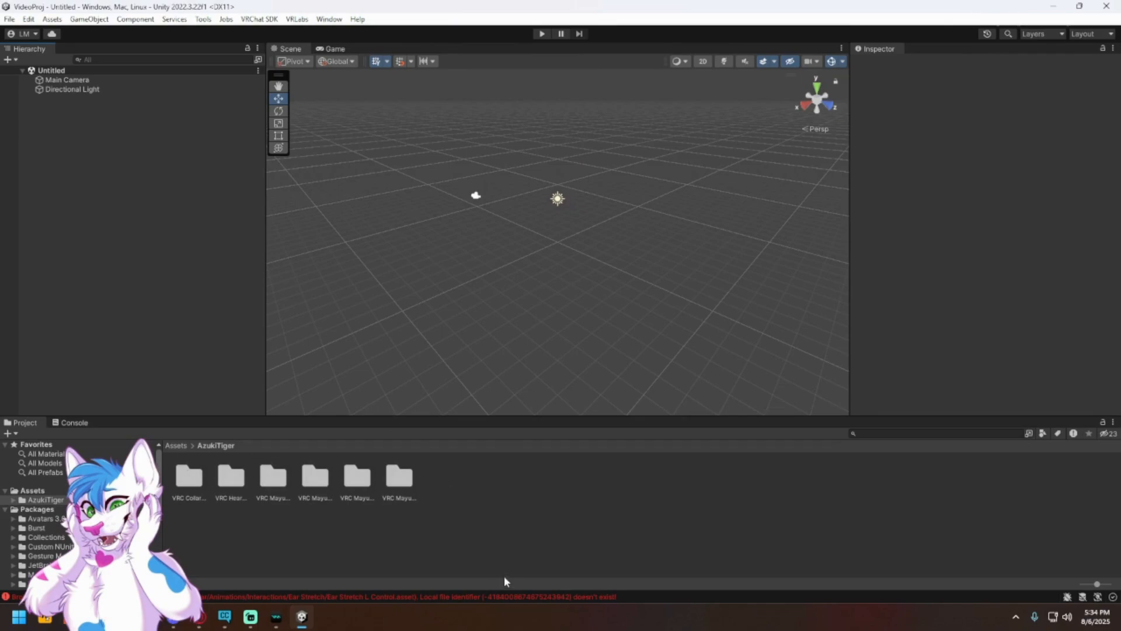
Step: Open the VRC Mayu Avatar folder inside AzukiTiger and show its assets as large thumbnails
scroll(490, 531, "down", 2, "ctrl")
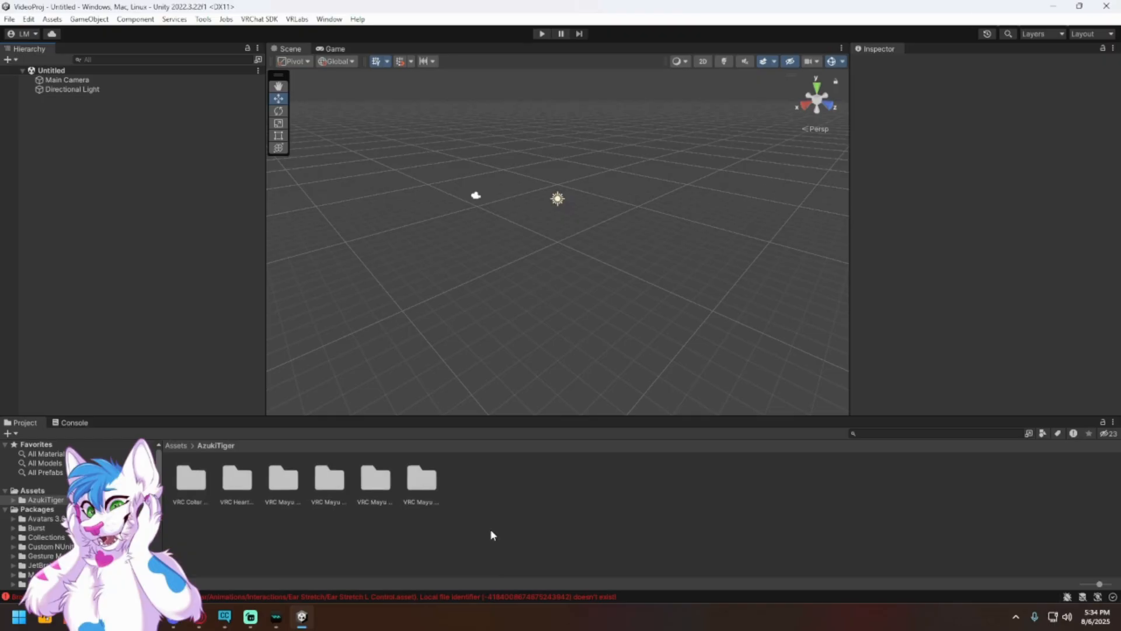
scroll(490, 532, "down", 1, "ctrl")
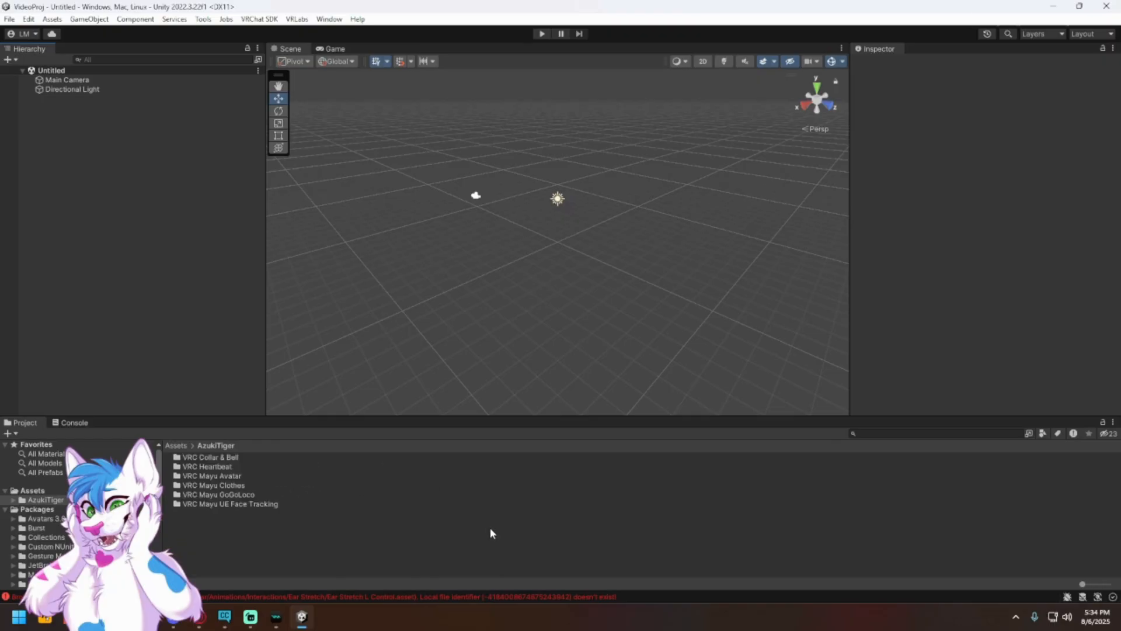
scroll(490, 532, "up", 4, "ctrl")
scroll(490, 530, "down", 4, "ctrl")
left_click(244, 476)
double_click(239, 477)
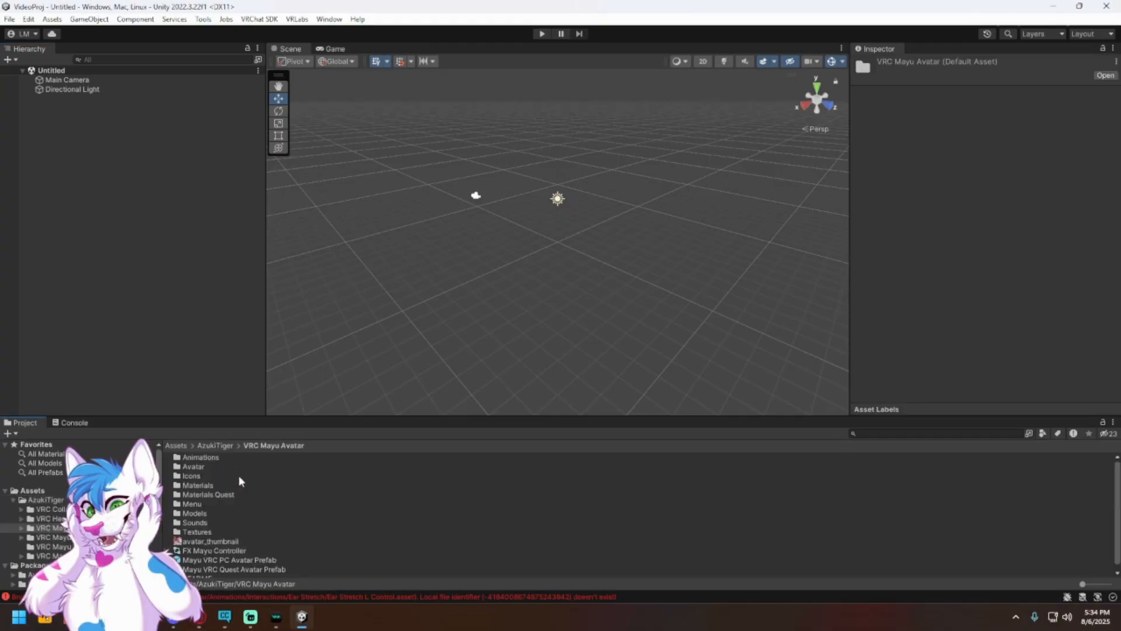
scroll(289, 515, "up", 5, "ctrl")
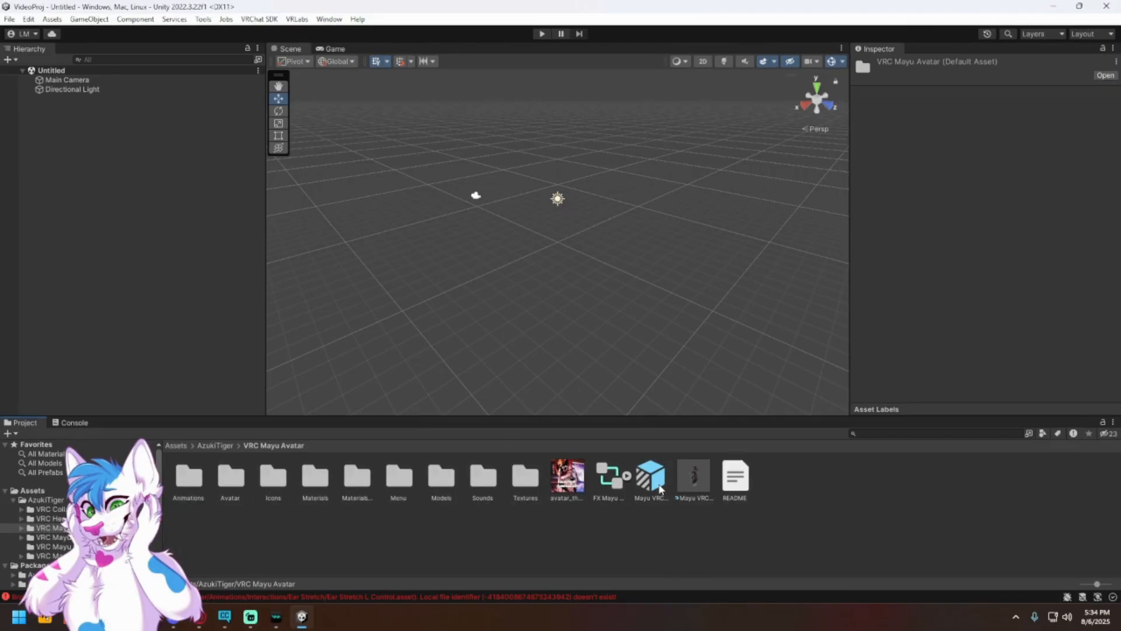
Step: Place the Mayu VRC PC Avatar Prefab in the scene, view it up close, and delete it from the hierarchy
left_click_drag(660, 489, 195, 309)
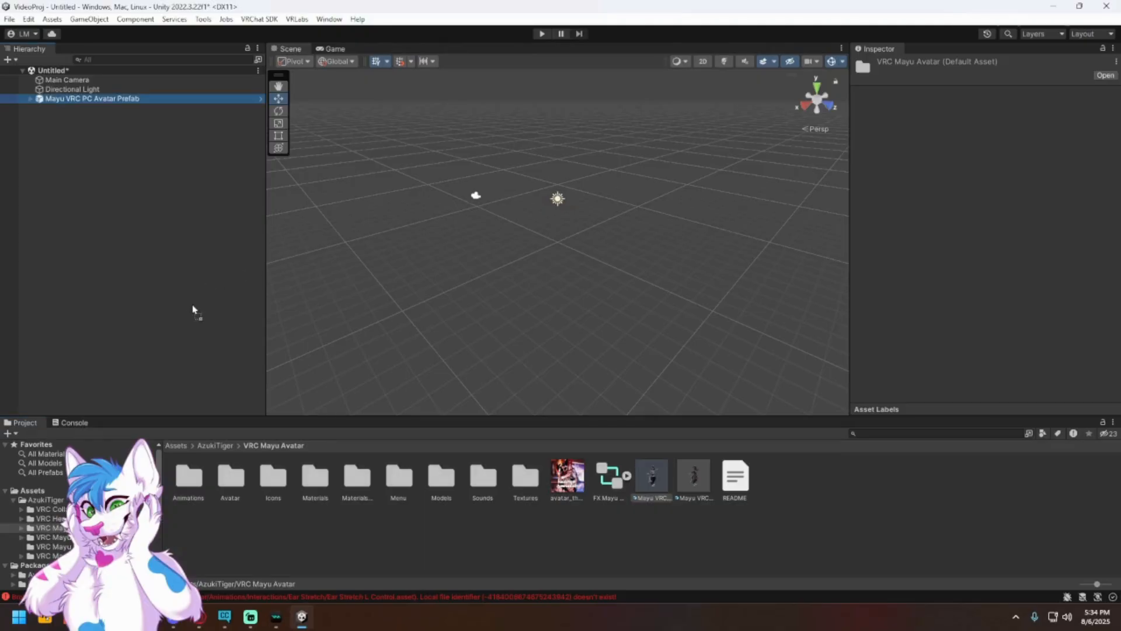
left_click(668, 324)
right_click_drag(638, 294, 539, 325)
key("w")
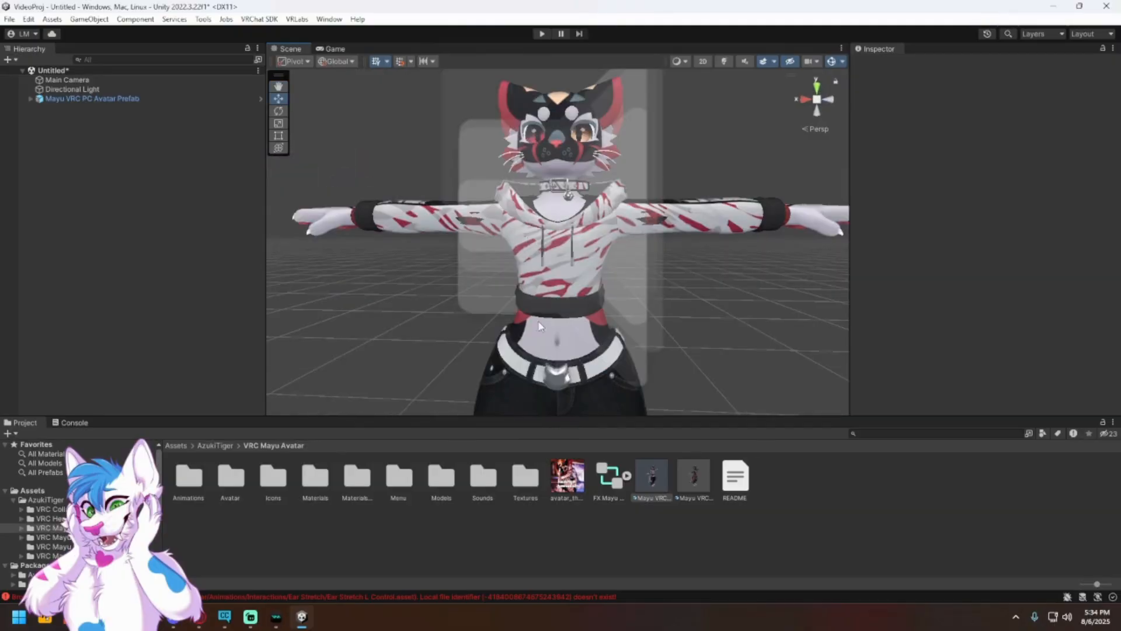
right_click(102, 98)
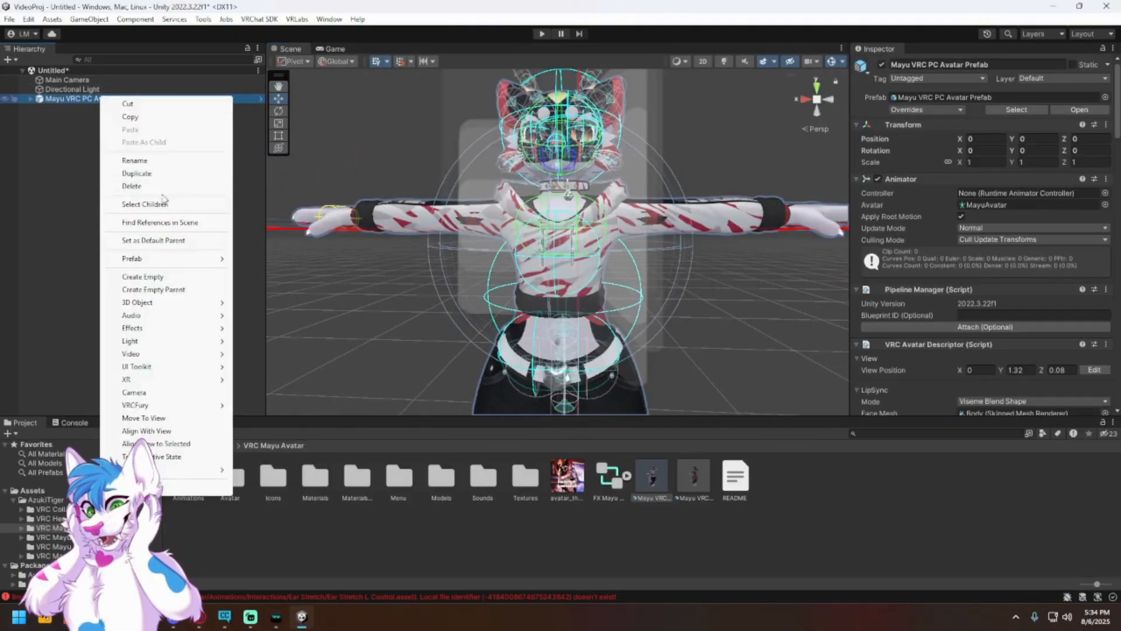
left_click(140, 186)
Step: Add the Mayu VRC Quest Avatar Prefab to the scene, inspect it up close and select it
left_click(699, 474)
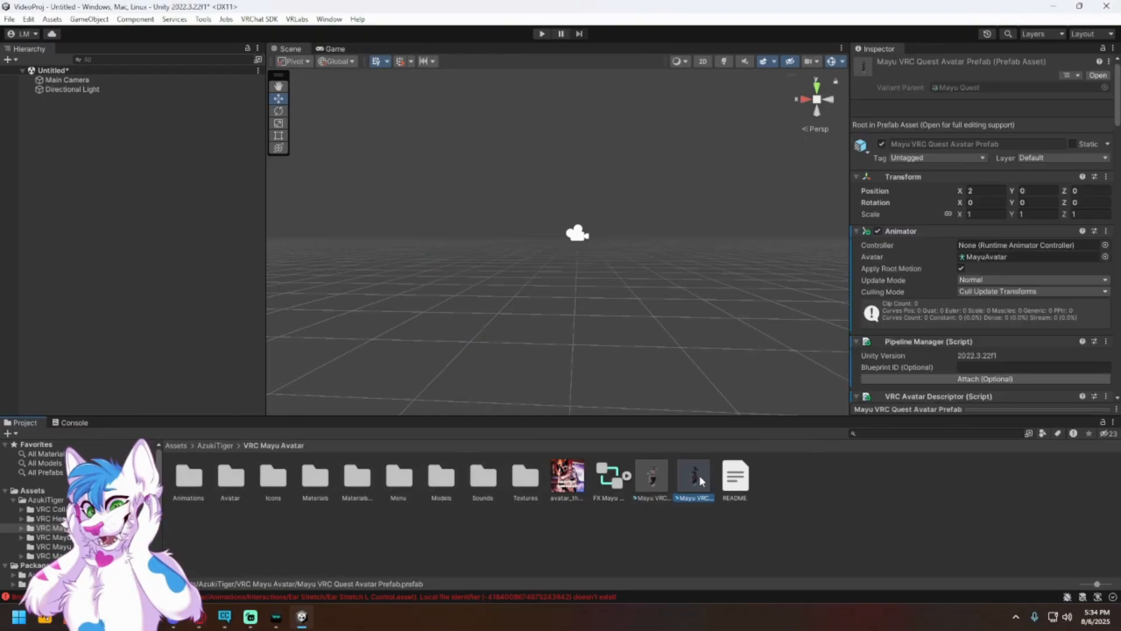
left_click_drag(697, 482, 170, 326)
right_click_drag(513, 288, 726, 316)
key("a")
key("s")
left_click(717, 306)
key("w")
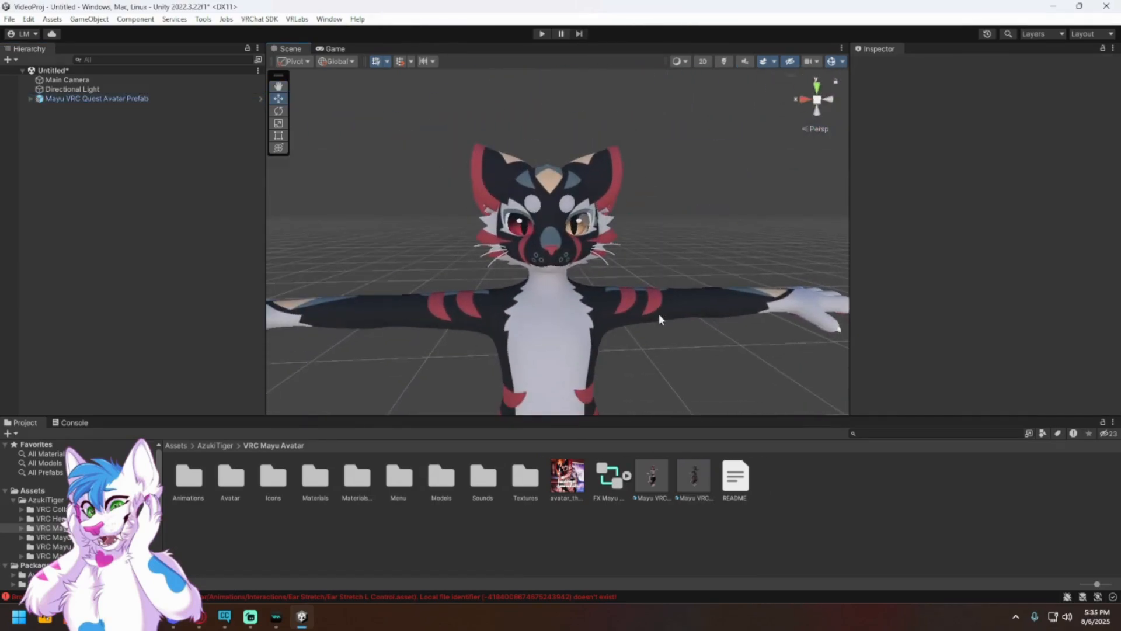
left_click(555, 322)
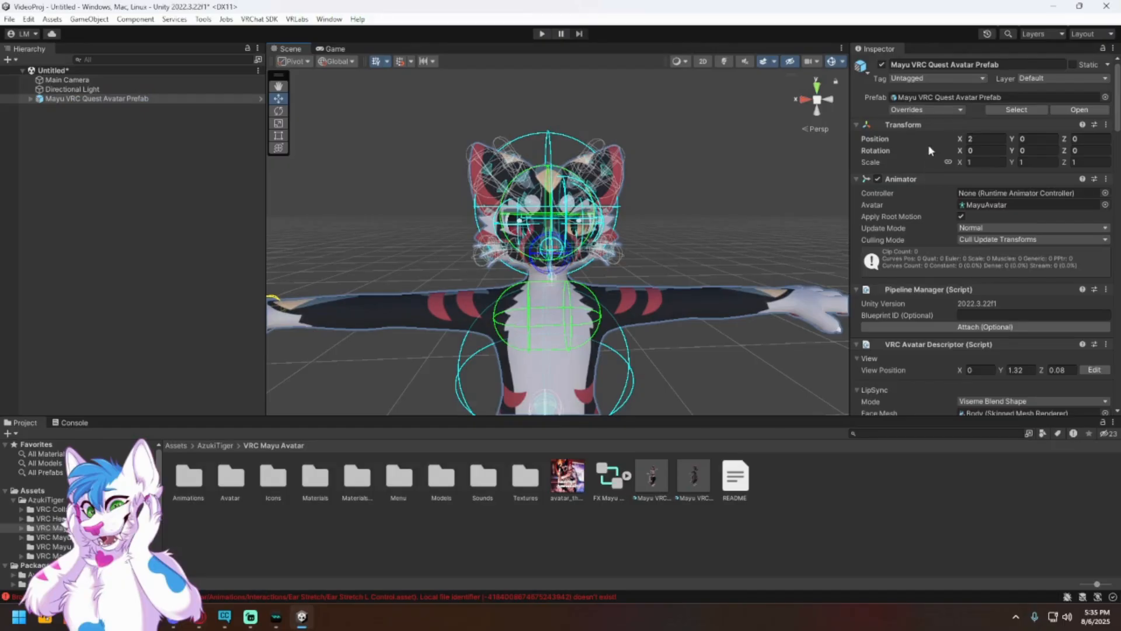
Step: Add the Mayu VRC PC Avatar Prefab to the scene beside the Quest avatar and frame both for comparison
left_click(983, 139)
right_click_drag(762, 228, 894, 237)
right_click_drag(800, 245, 728, 304)
key("a")
key("d")
left_click_drag(653, 483, 224, 311)
key("s")
right_click_drag(607, 262, 734, 208)
key("f")
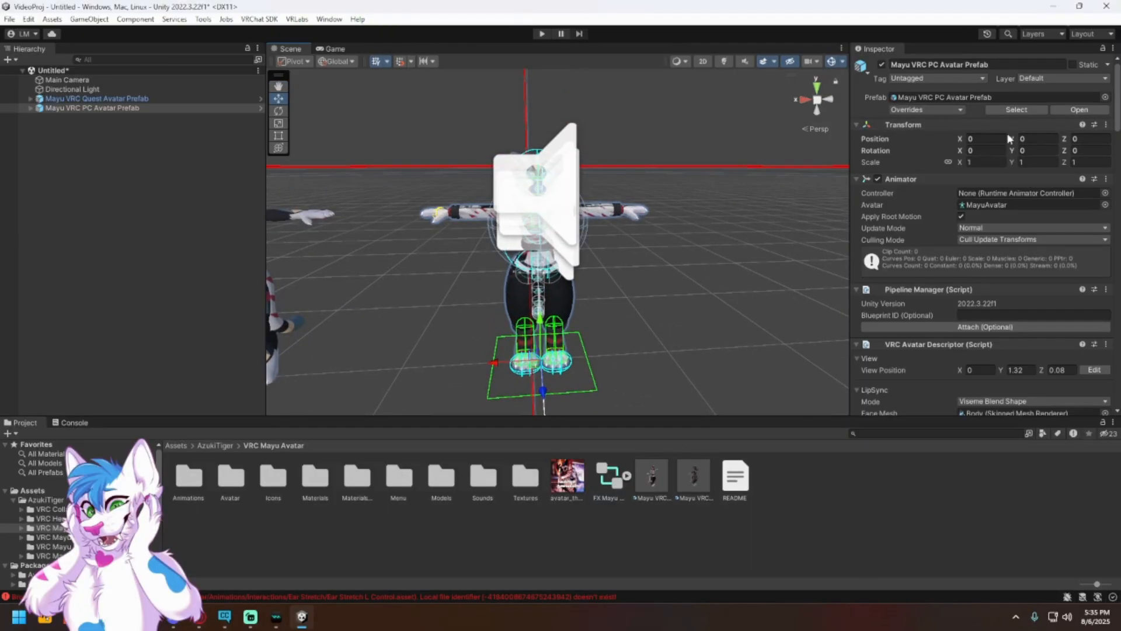
key("a")
right_click_drag(652, 296, 645, 292)
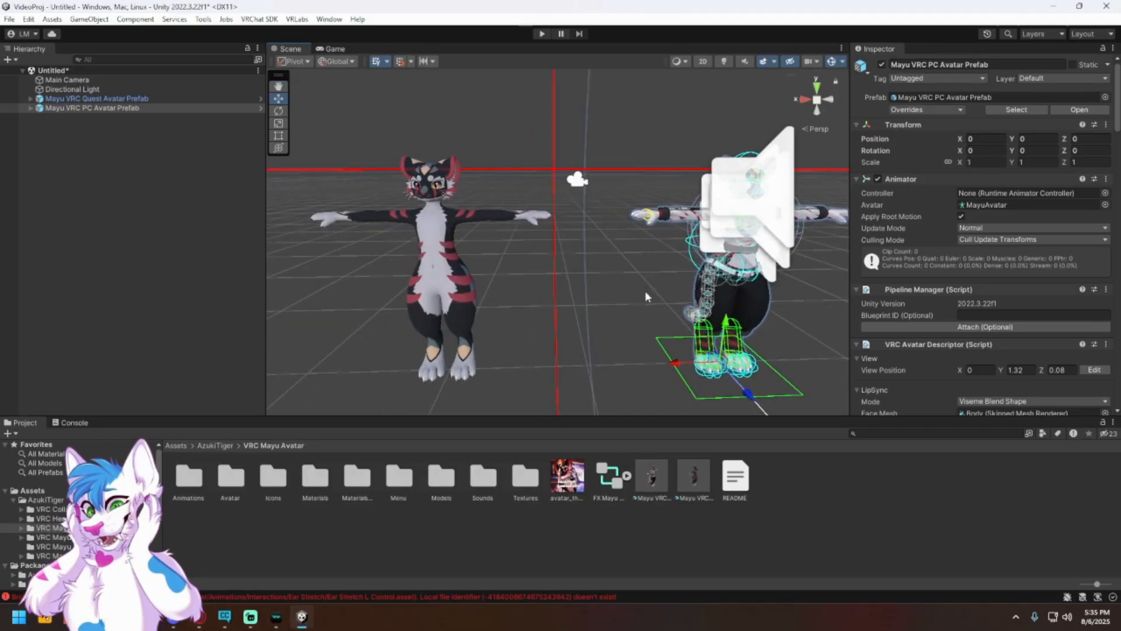
Step: Delete the Mayu VRC Quest Avatar Prefab from the scene and bring the PC avatar into close view
right_click(120, 110)
right_click(121, 98)
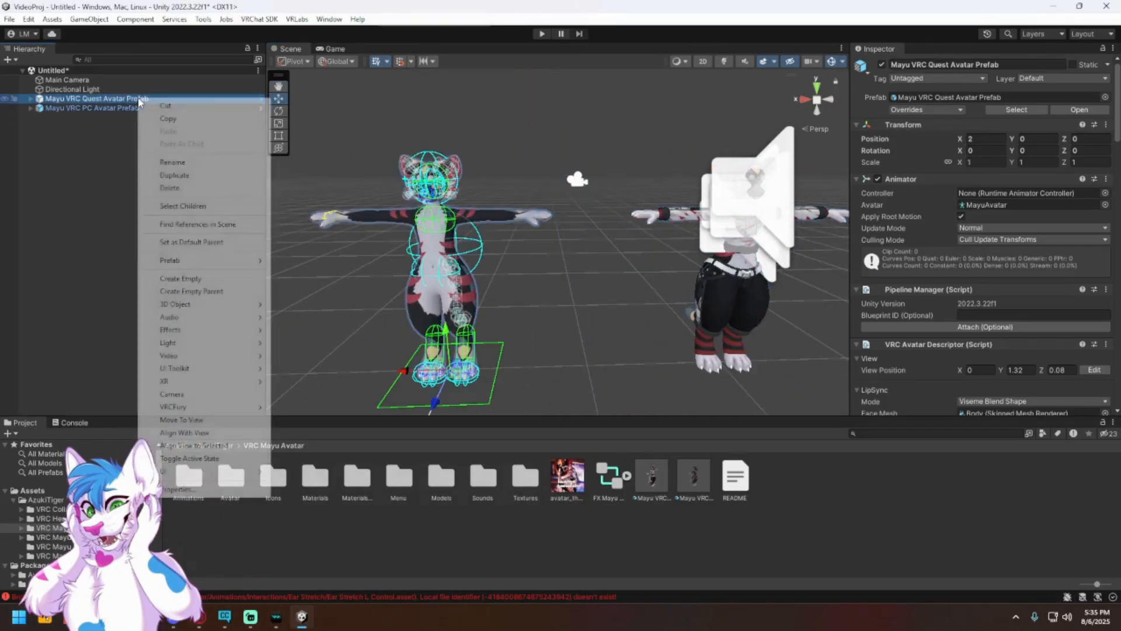
left_click(167, 188)
left_click(911, 339)
right_click_drag(645, 260, 663, 221)
key("d")
key("w")
key("s")
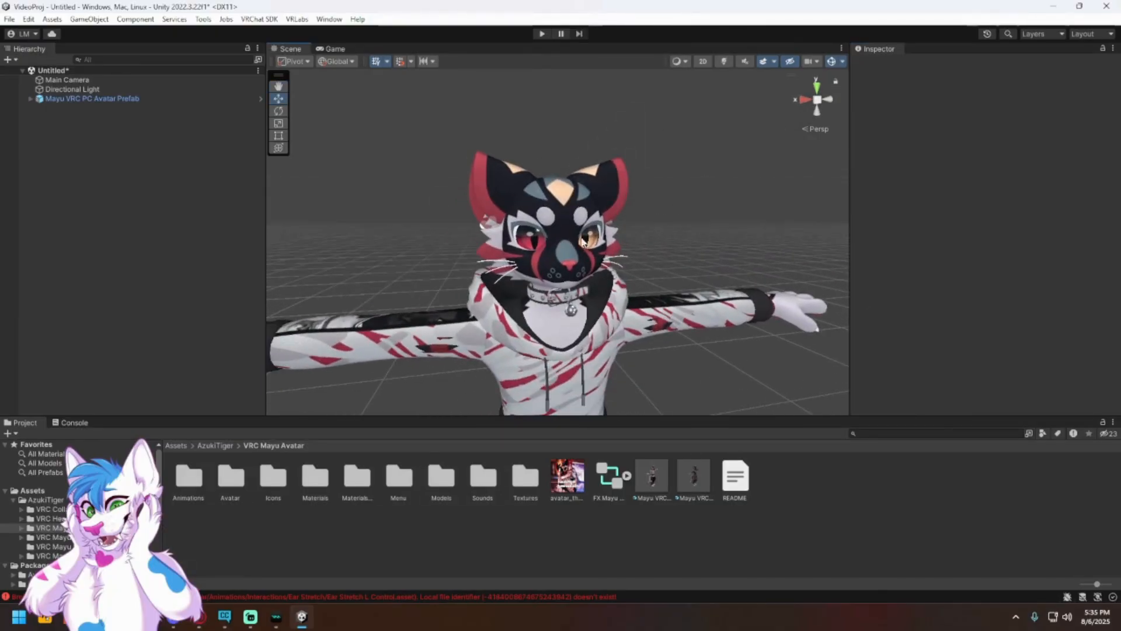
Step: Import all items of the custom package poi_Toon_7.3.50_UpTo_9.0.60 (1).unitypackage from the Downloads folder
left_click(52, 17)
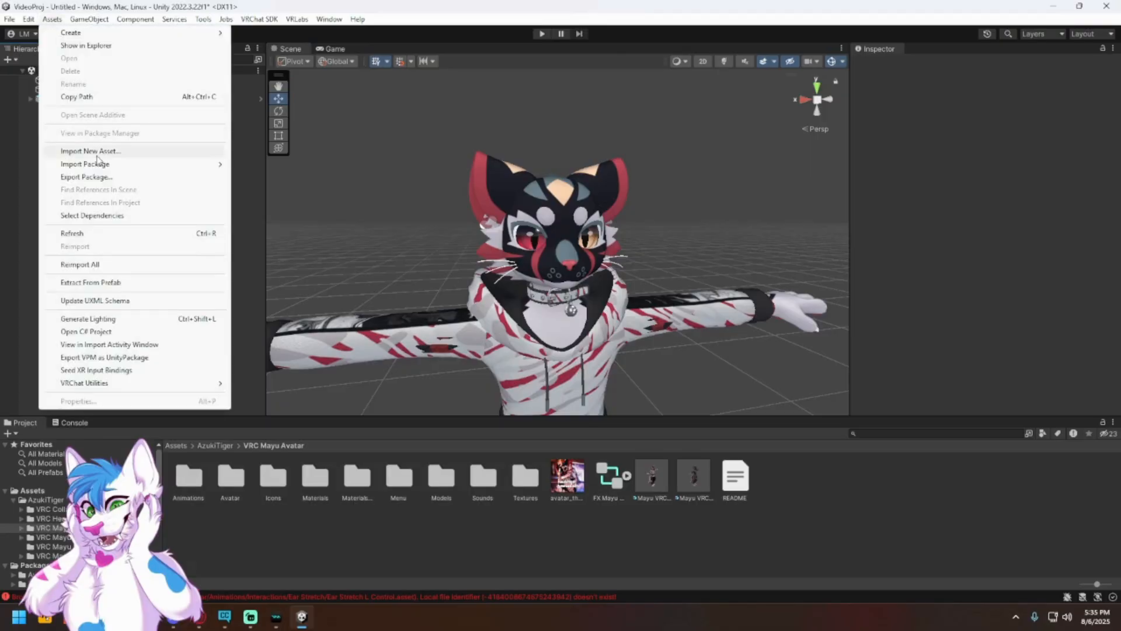
mouse_move(132, 167)
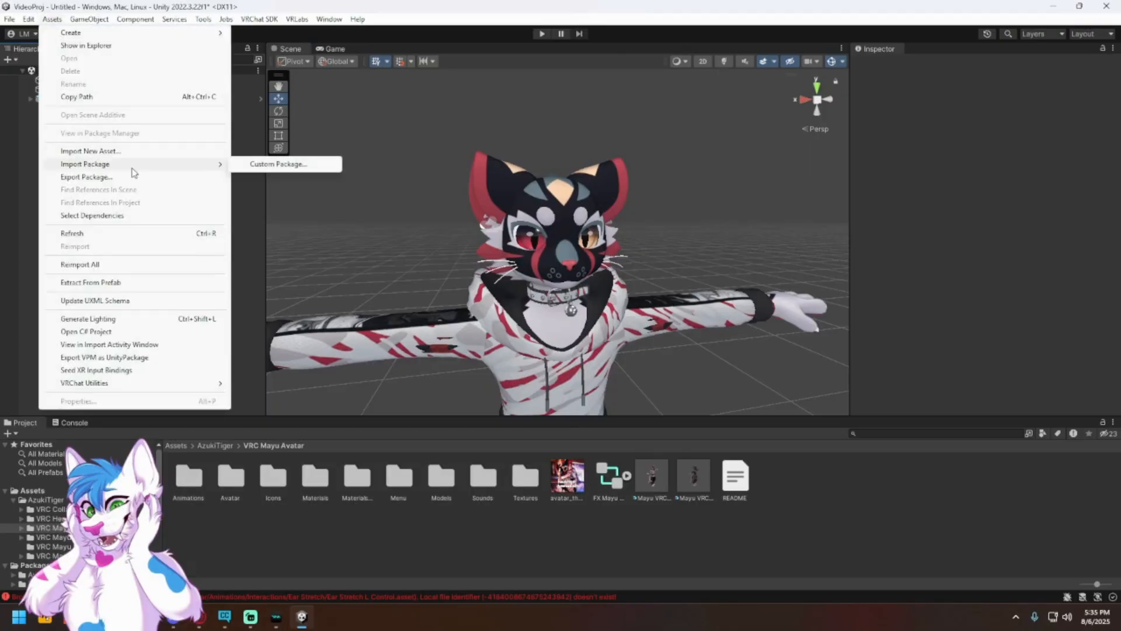
left_click(295, 164)
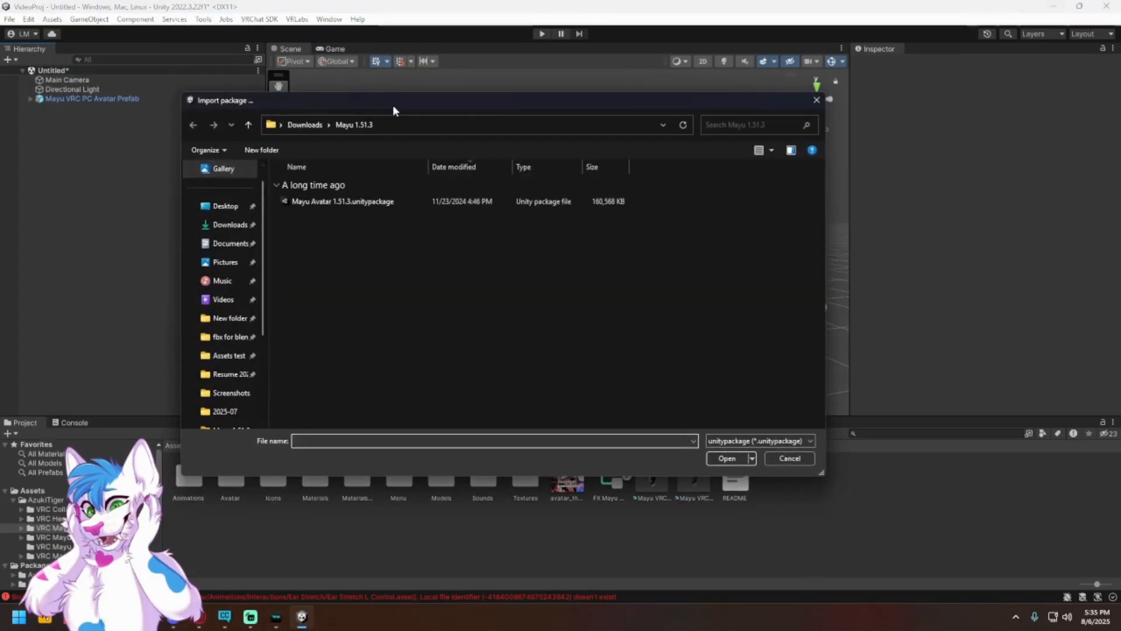
key("Escape")
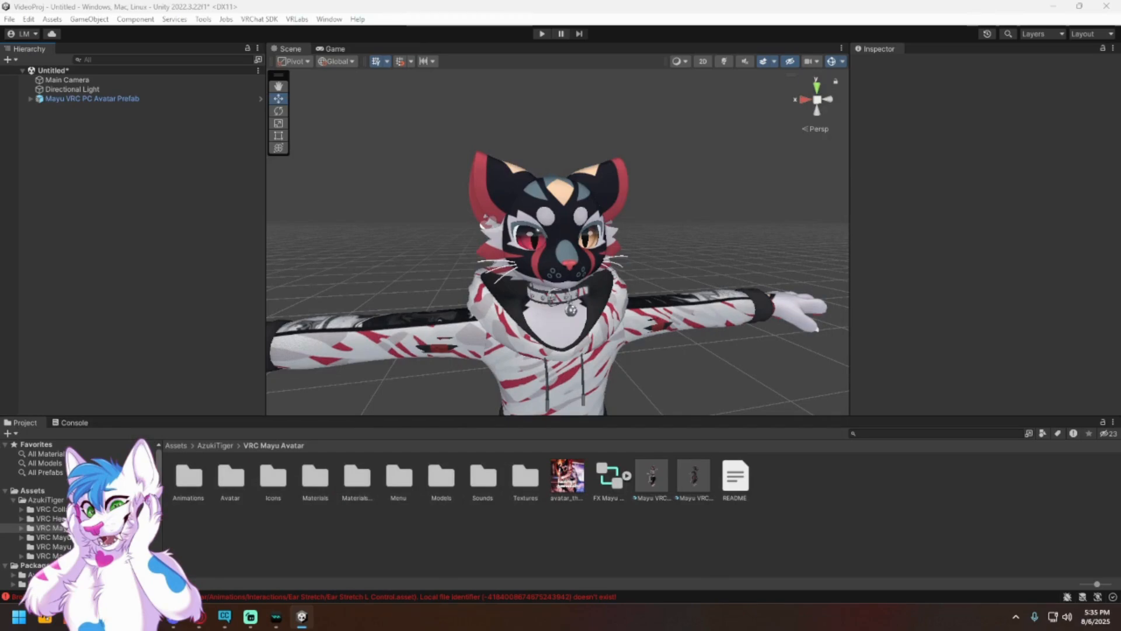
left_click_drag(0, 117, 412, 134)
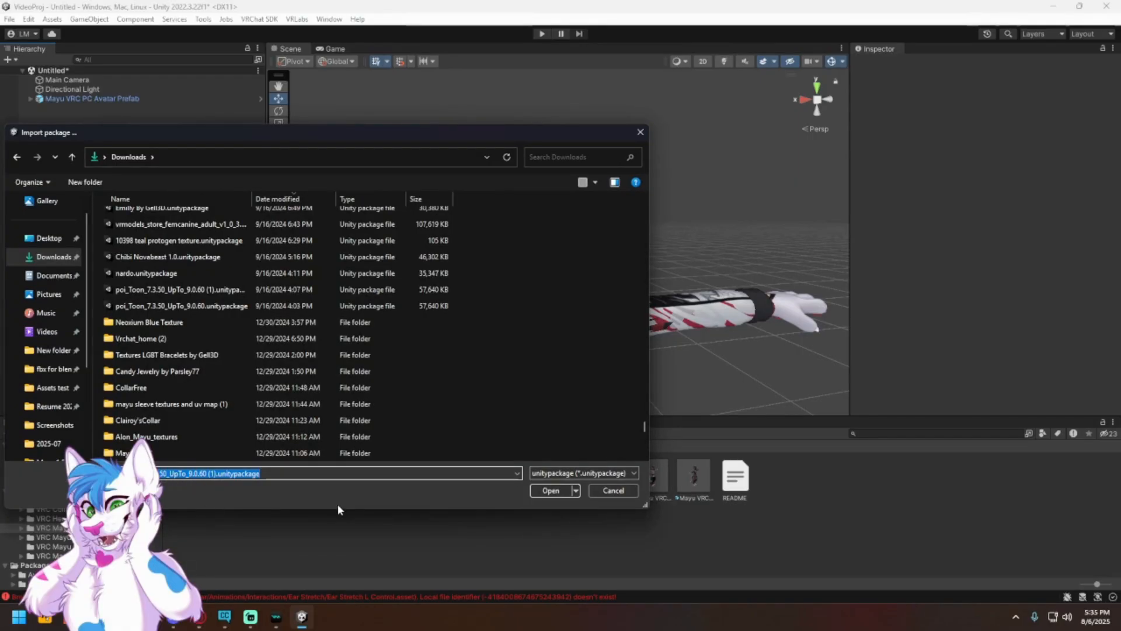
left_click(641, 132)
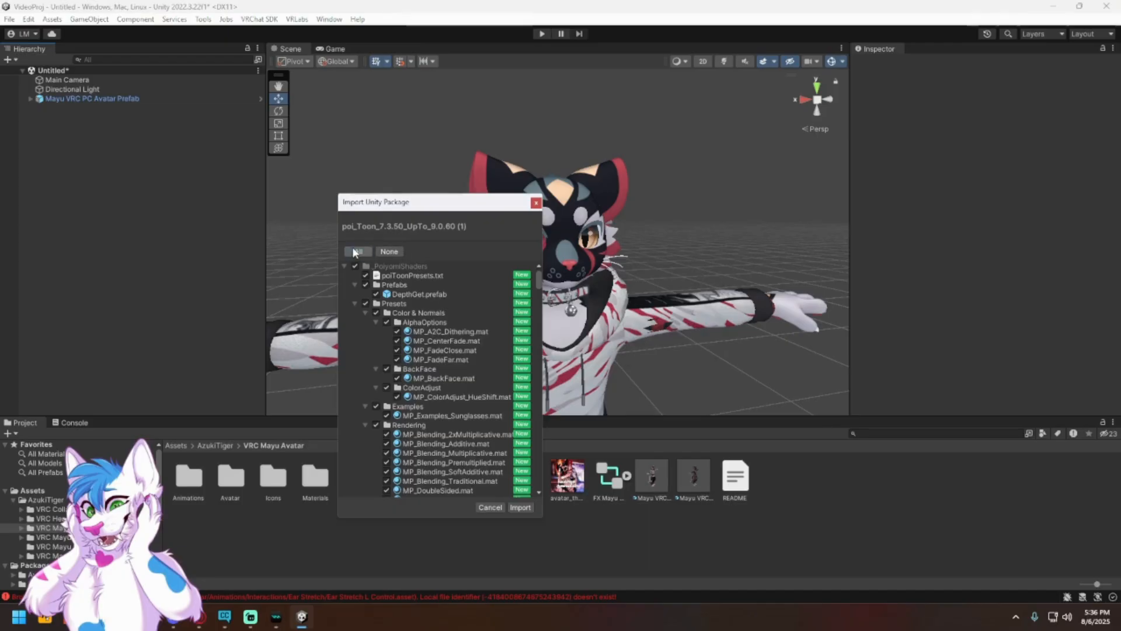
left_click(519, 507)
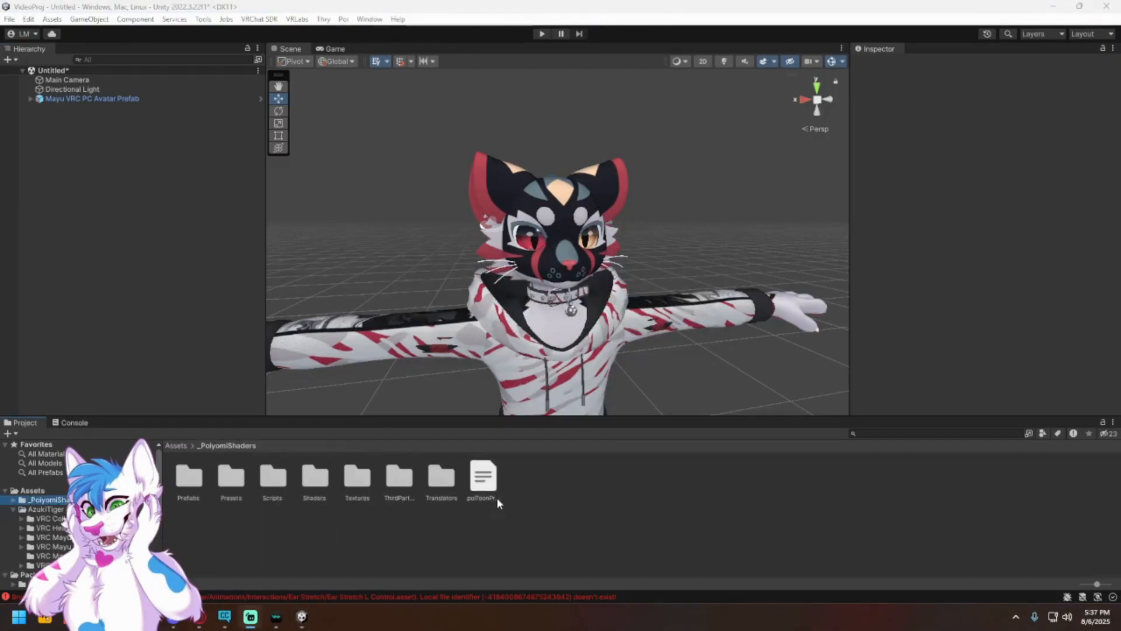
Step: Change the shader of the avatar's Pants material to .poiyomi/Poiyomi Toon
right_click_drag(559, 333, 696, 320)
key("s")
key("a")
left_click(522, 372)
left_click(522, 371)
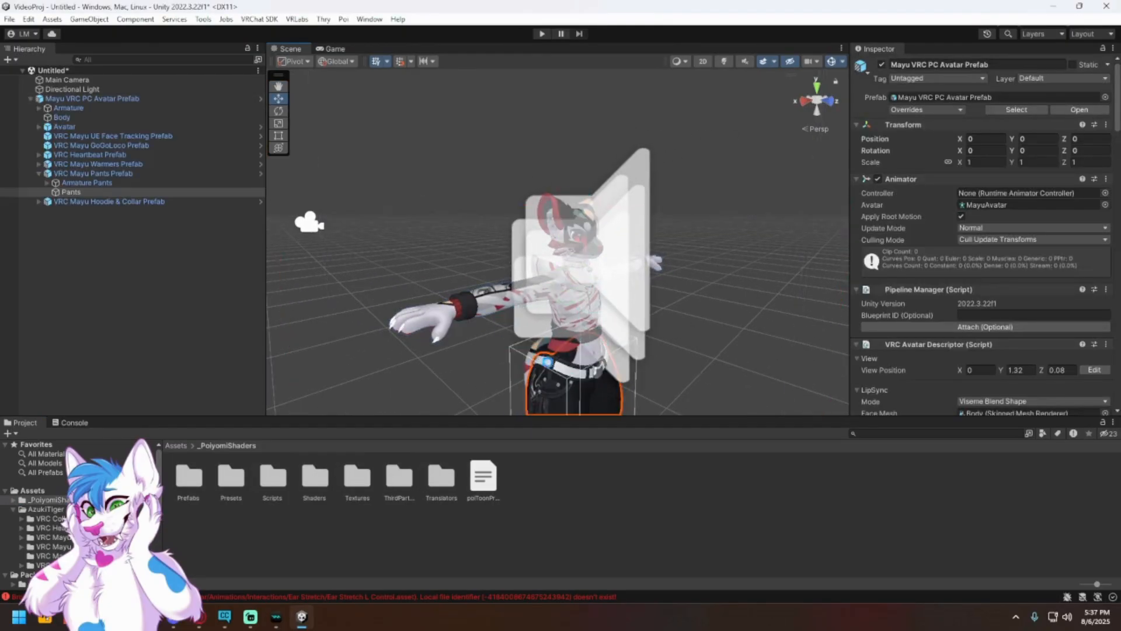
scroll(943, 330, "down", 2)
left_click(971, 372)
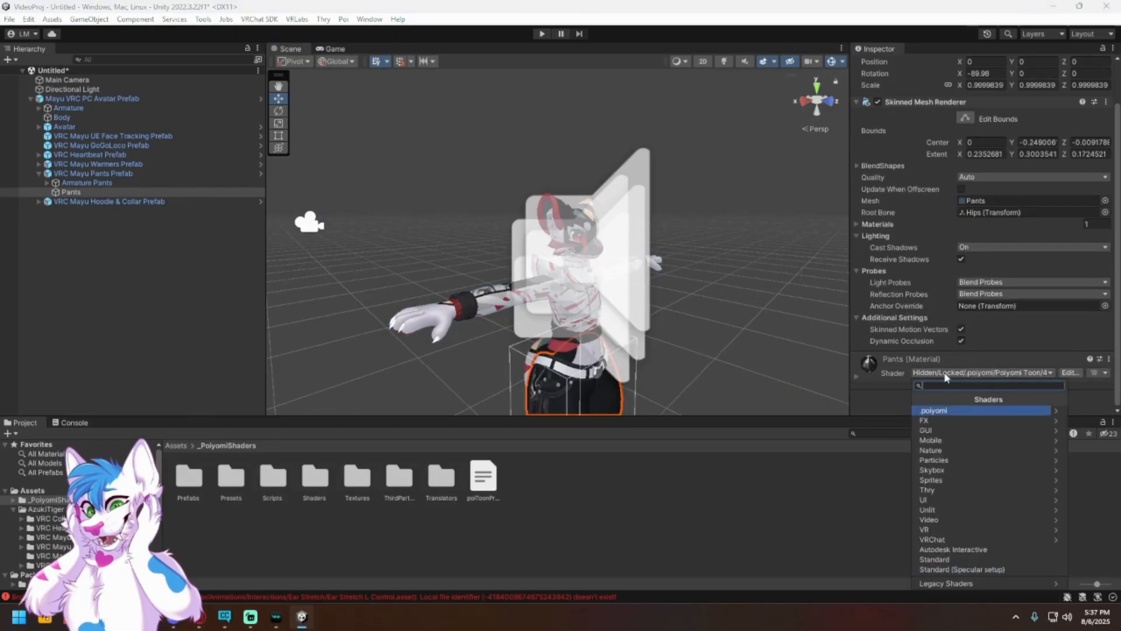
left_click(985, 412)
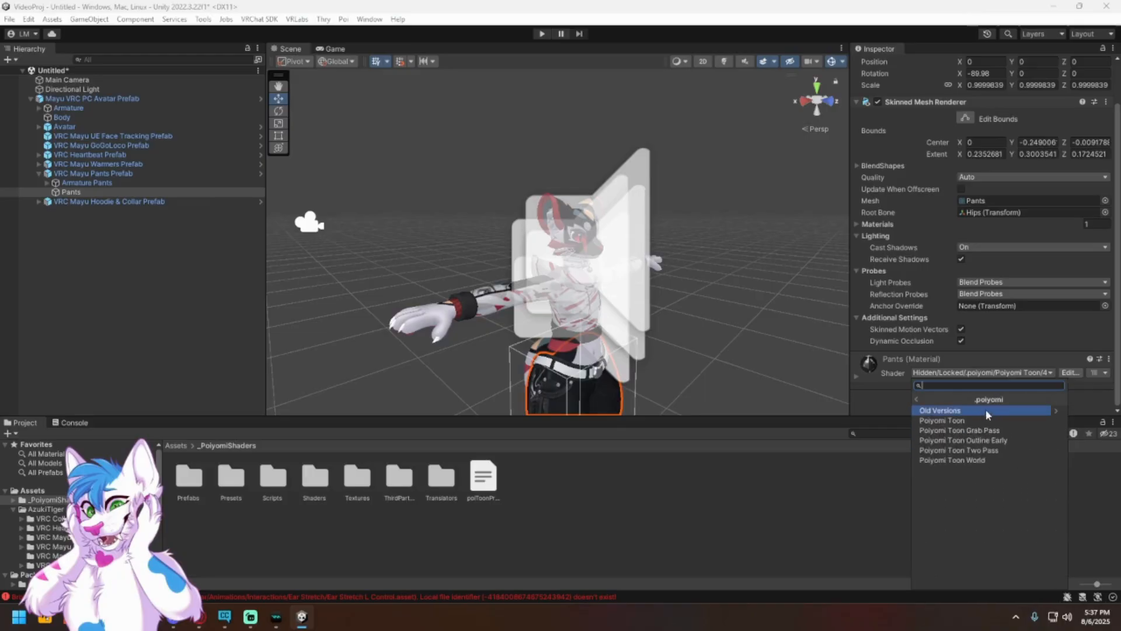
left_click(945, 420)
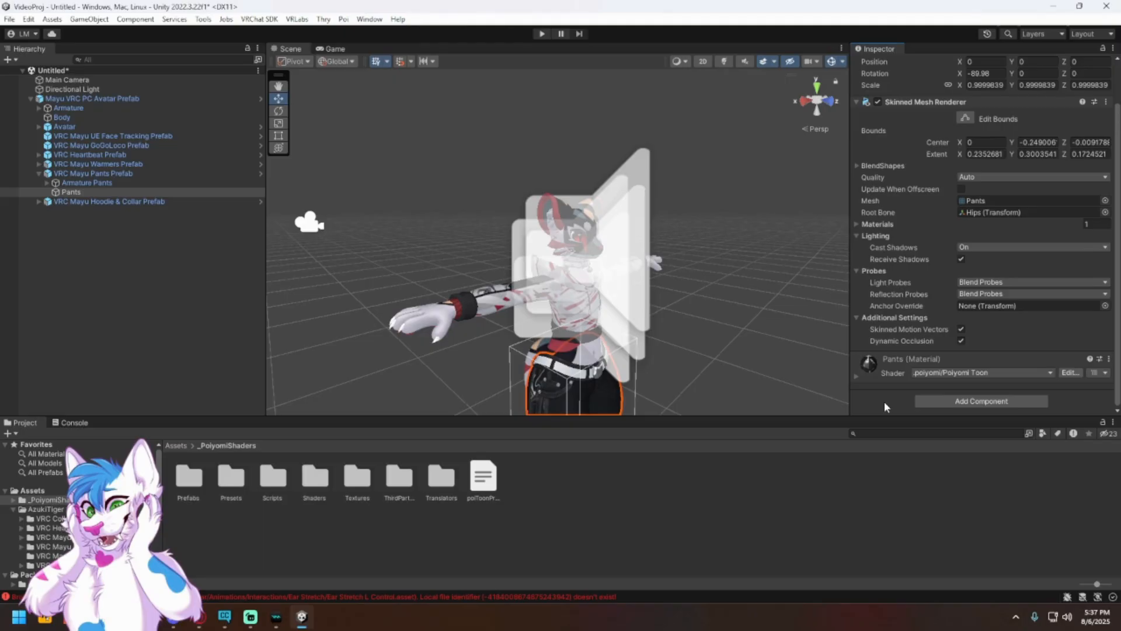
Step: Open the VRChat SDK control panel and try to sign in with the account's username and password
left_click(721, 335)
right_click_drag(722, 338, 703, 405)
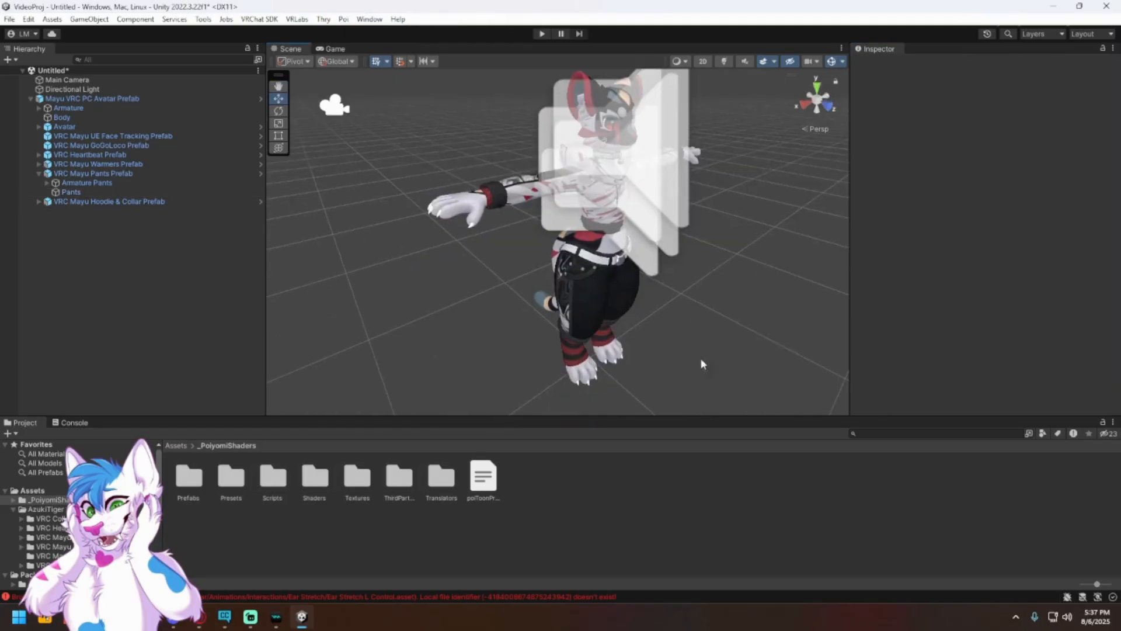
right_click_drag(602, 326, 435, 239)
key("d")
key("w")
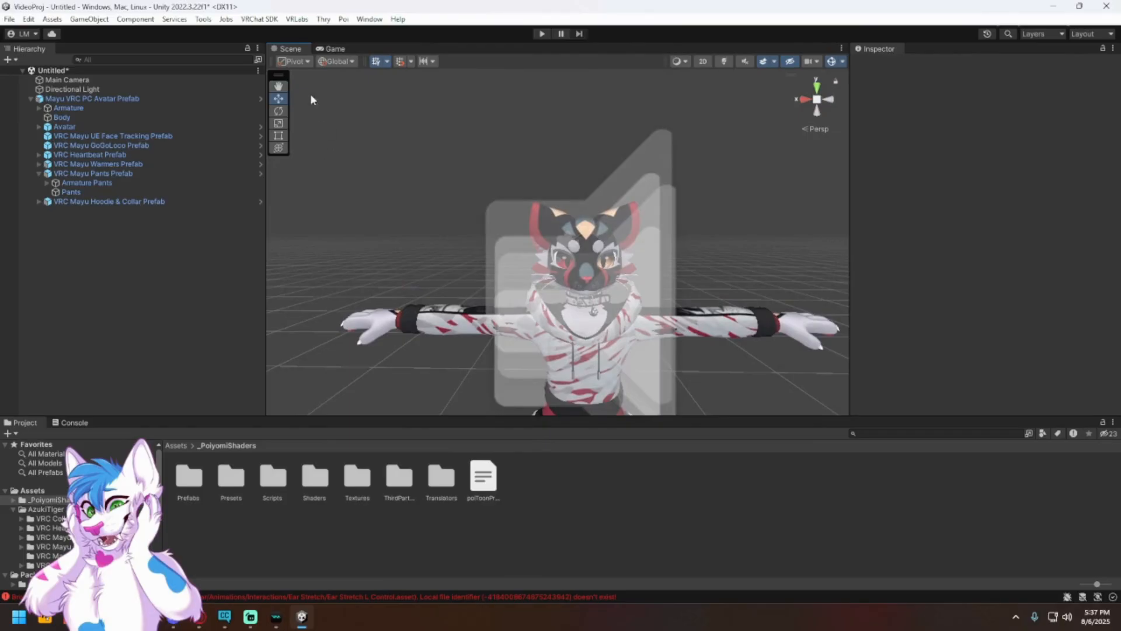
left_click(259, 19)
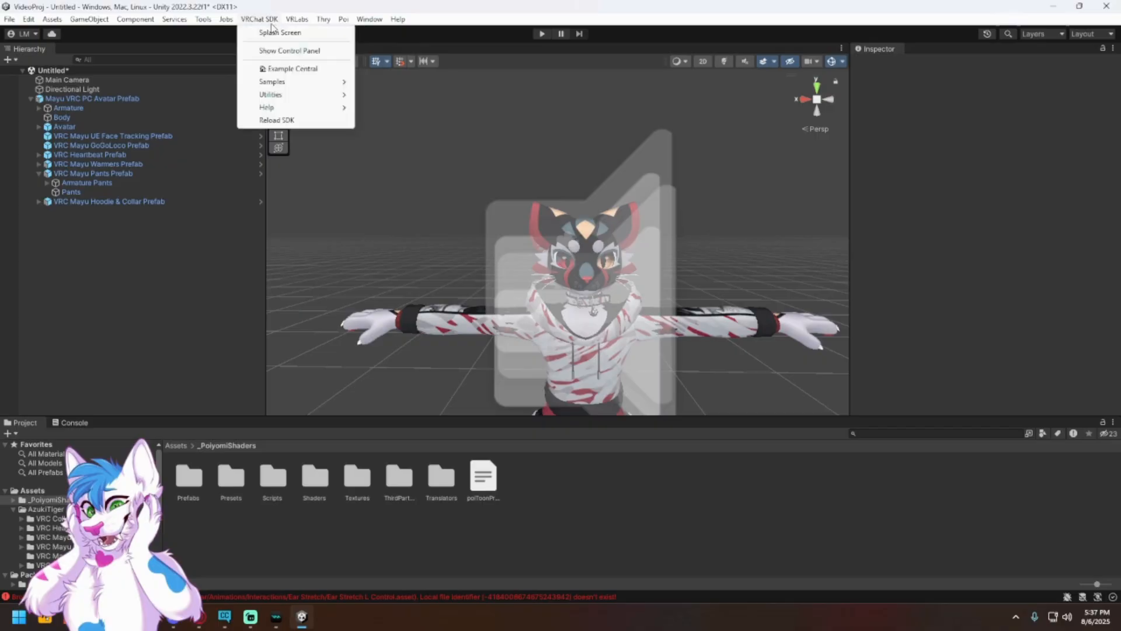
left_click(271, 52)
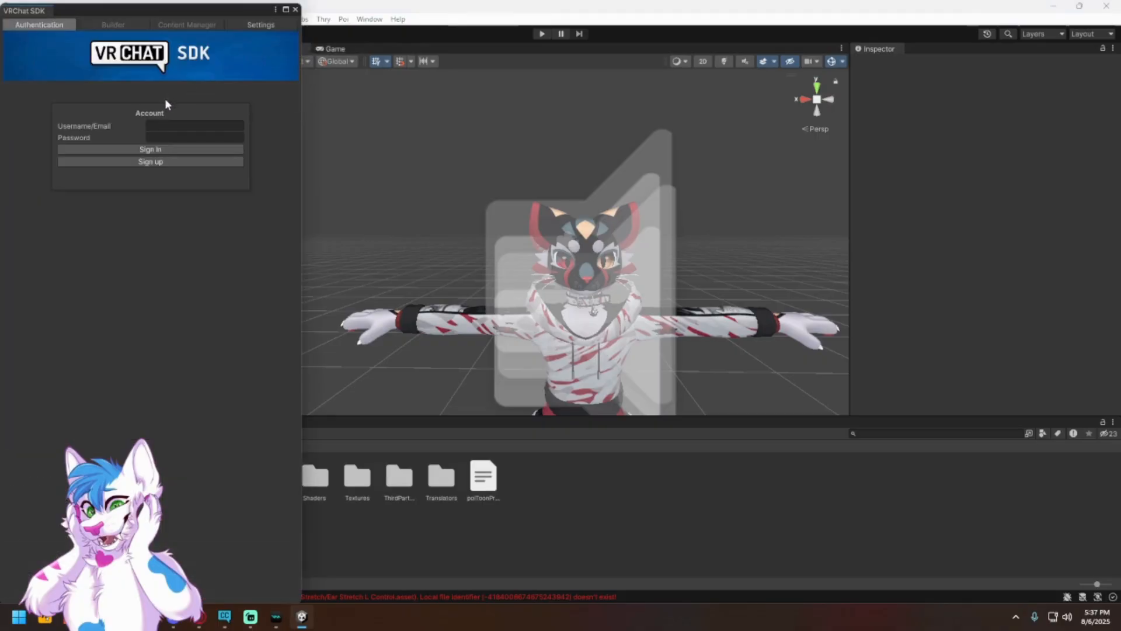
left_click(170, 128)
left_click_drag(164, 14, 0, 52)
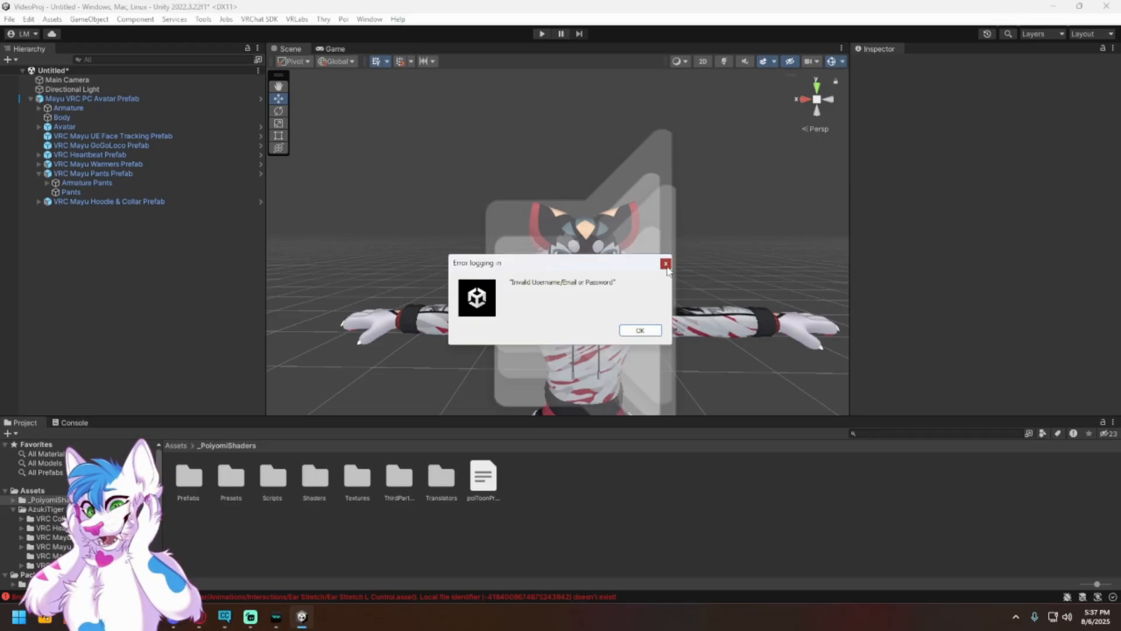
left_click(654, 331)
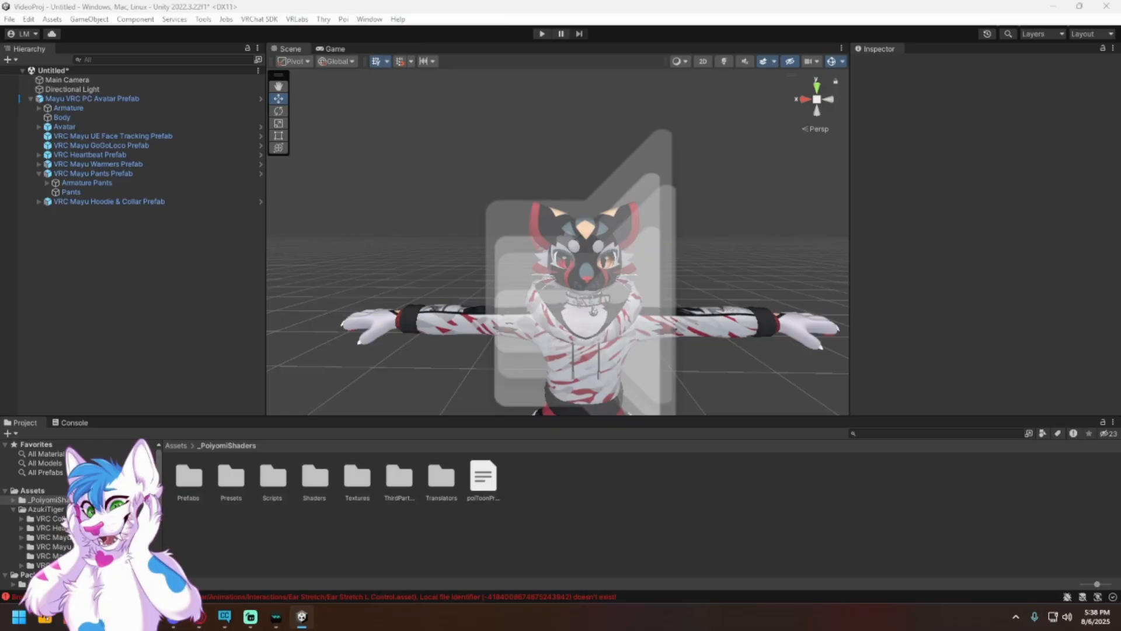
Step: Enter the emailed verification code and verify it to finish signing in to the VRChat SDK
left_click_drag(0, 7, 179, 13)
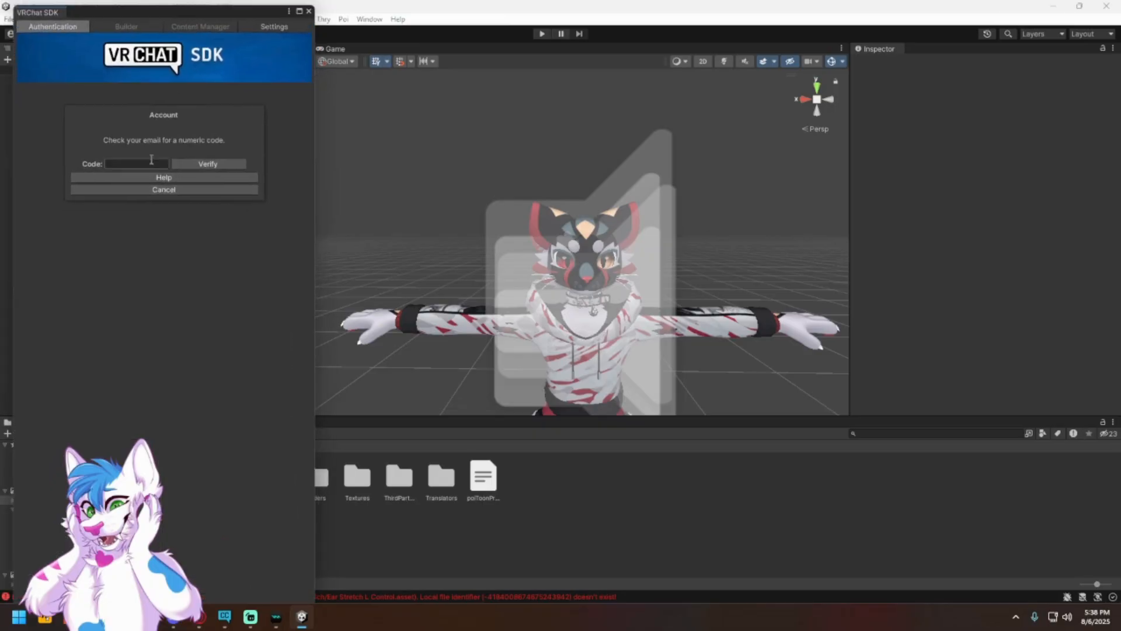
left_click(147, 617)
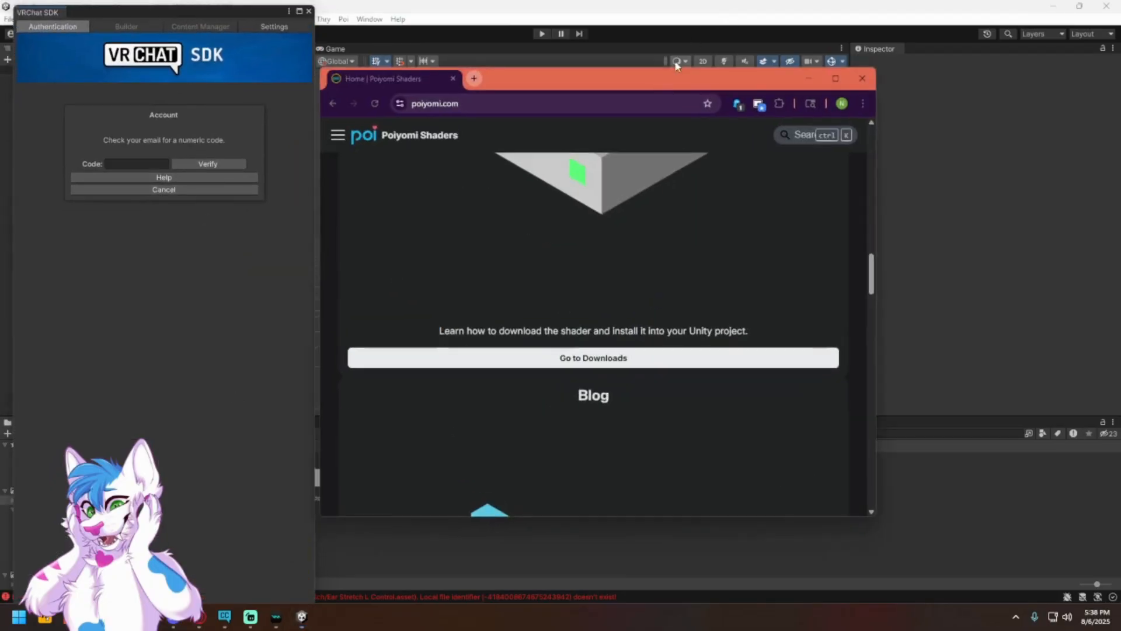
left_click(148, 617)
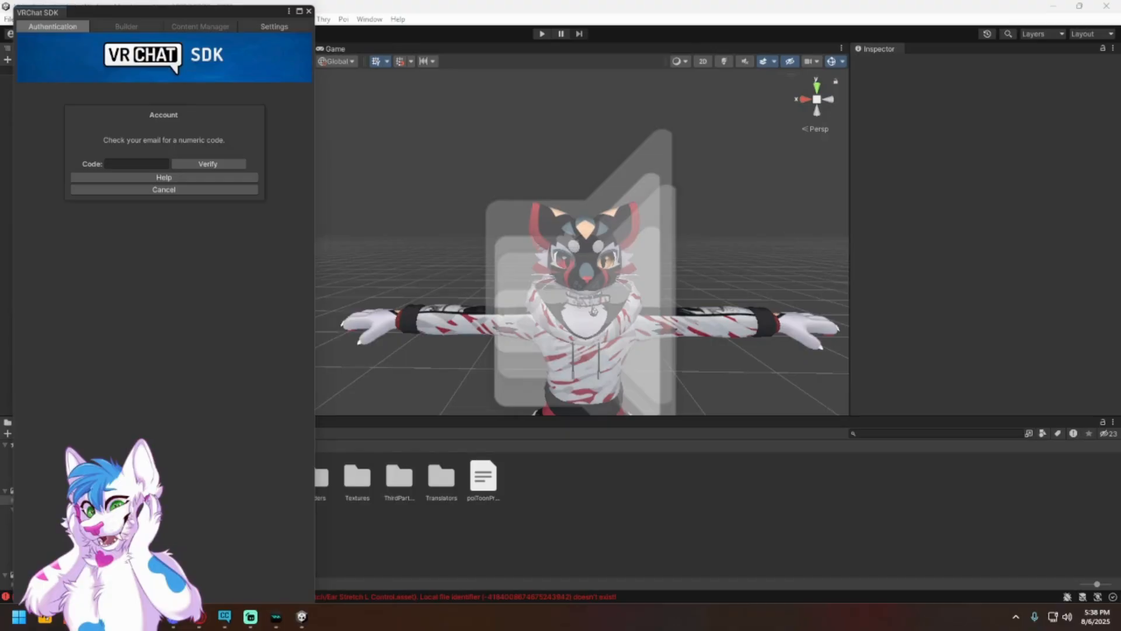
key("ctrl+v")
left_click(180, 166)
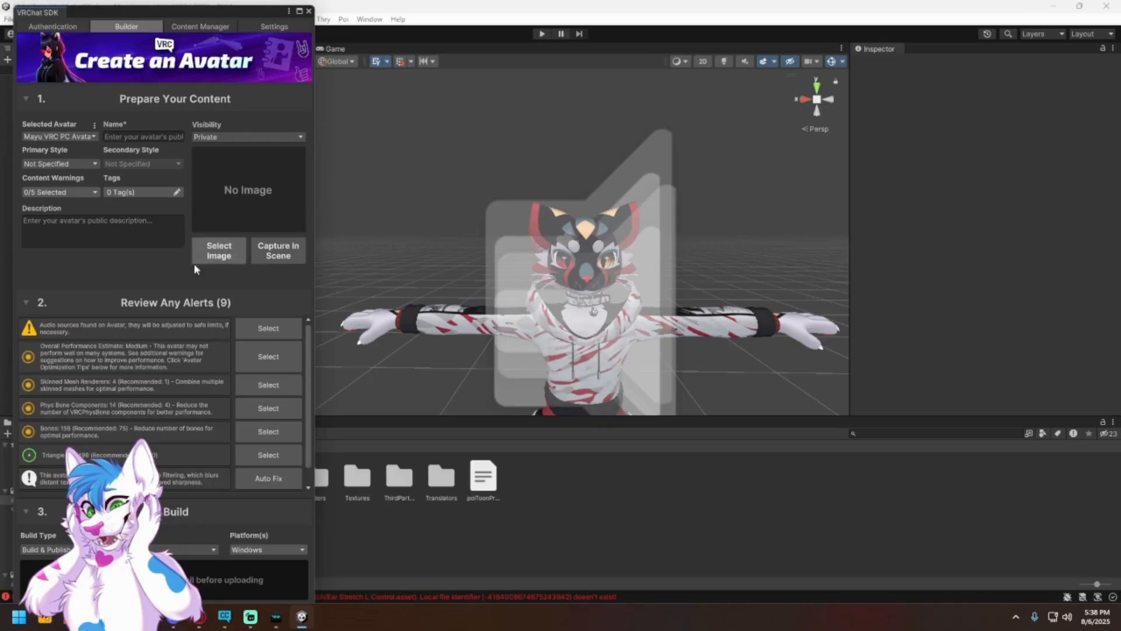
Step: Name the avatar "Test Mayu Vid" and set its description to "Mayu"
left_click(136, 135)
type("Test Mayu Vid")
left_click(109, 229)
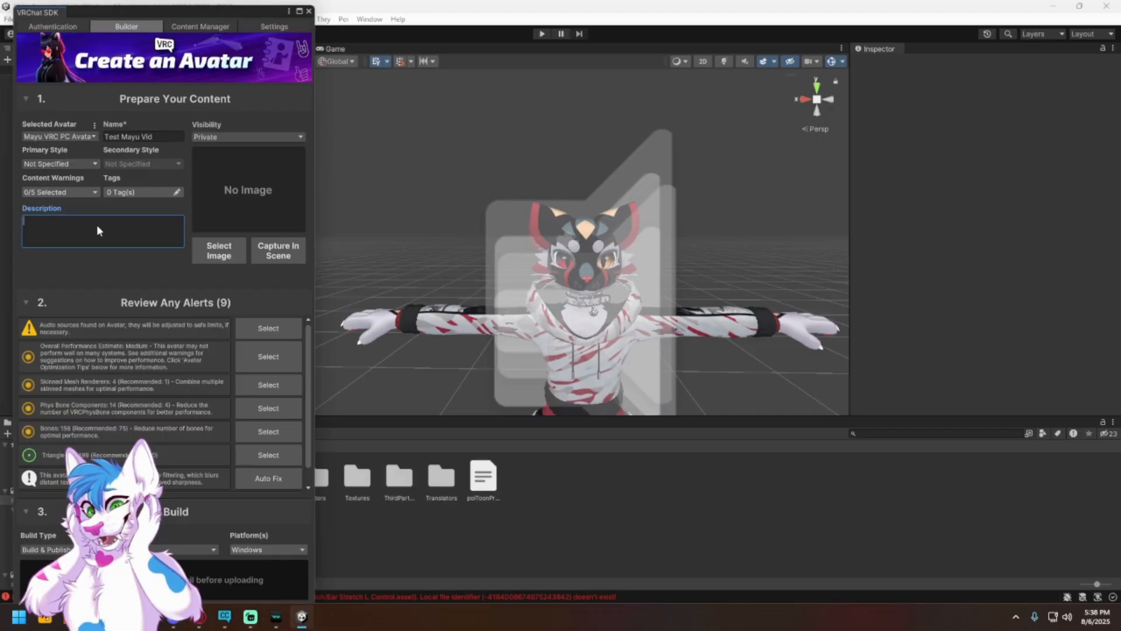
type("Mayu")
left_click(118, 254)
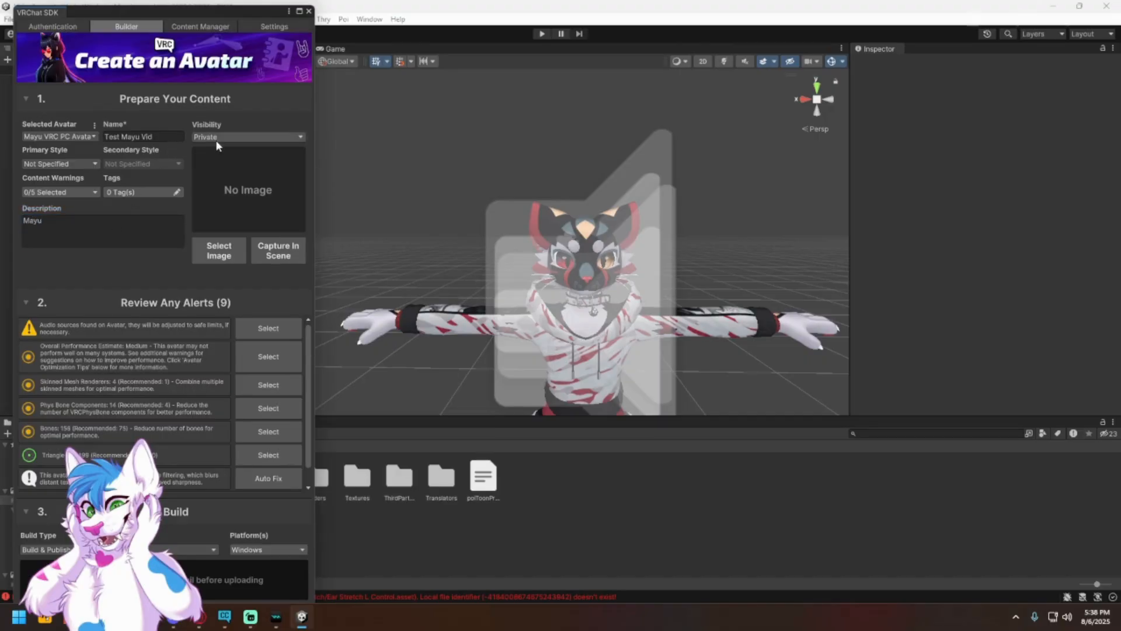
Step: Examine the avatar's visibility, content warning and tag options and the list of review alerts
left_click(266, 137)
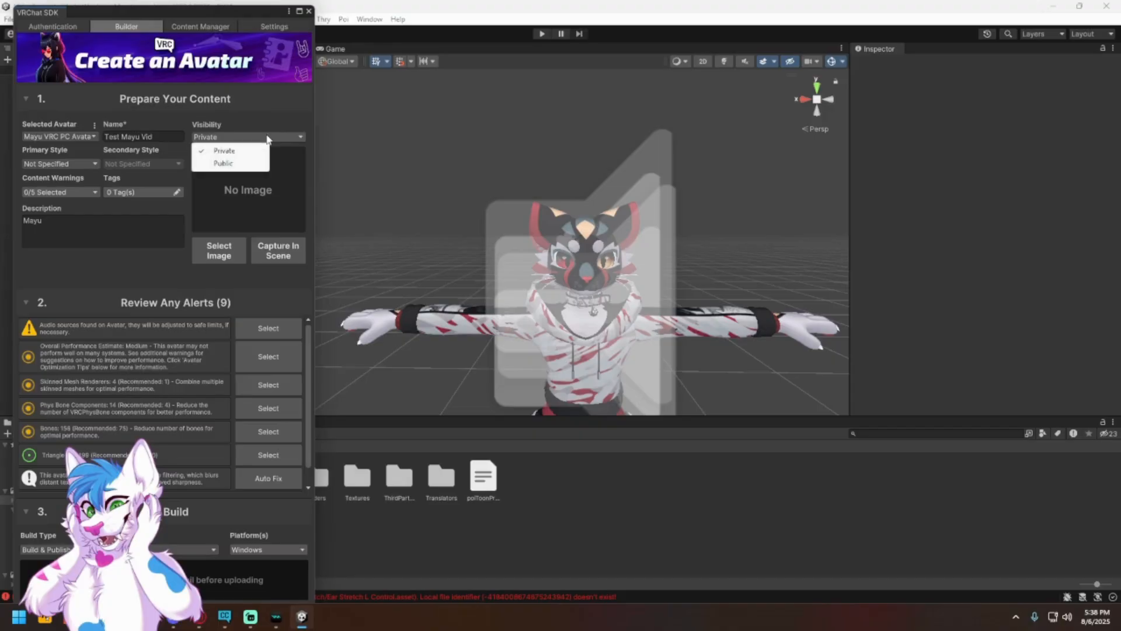
left_click(251, 110)
left_click(246, 116)
left_click(252, 103)
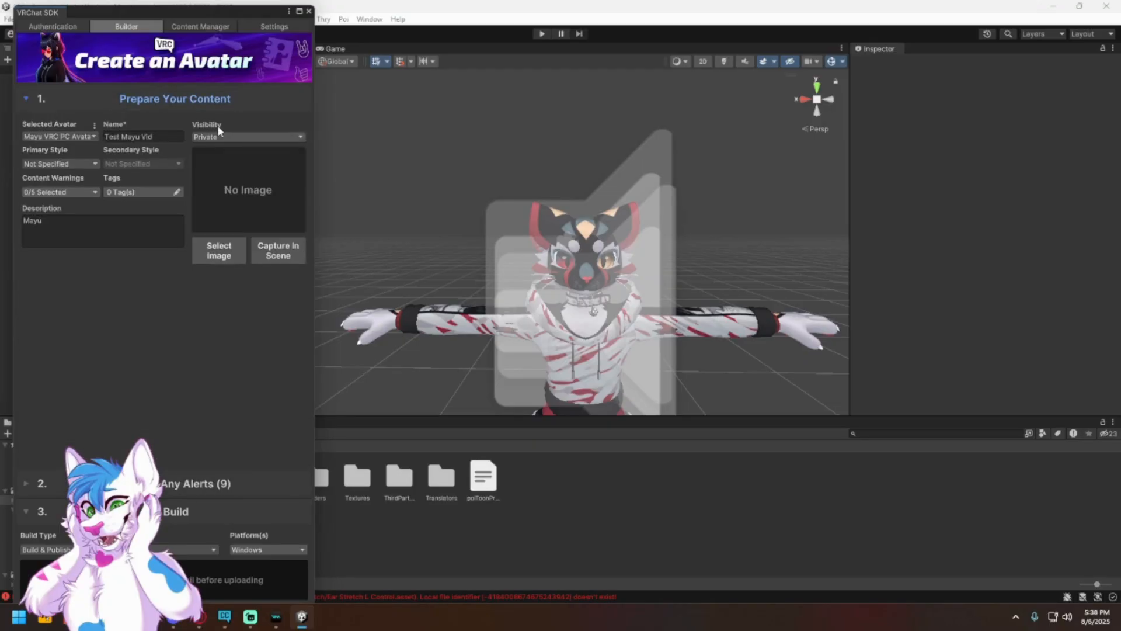
left_click(182, 484)
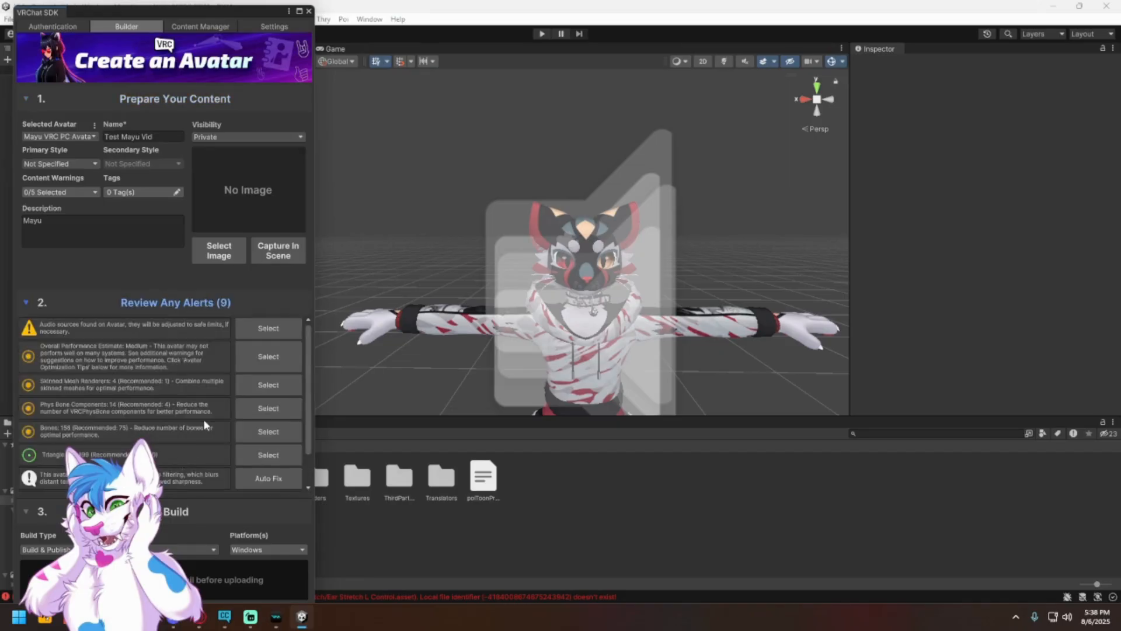
left_click(65, 193)
left_click(81, 193)
left_click(122, 191)
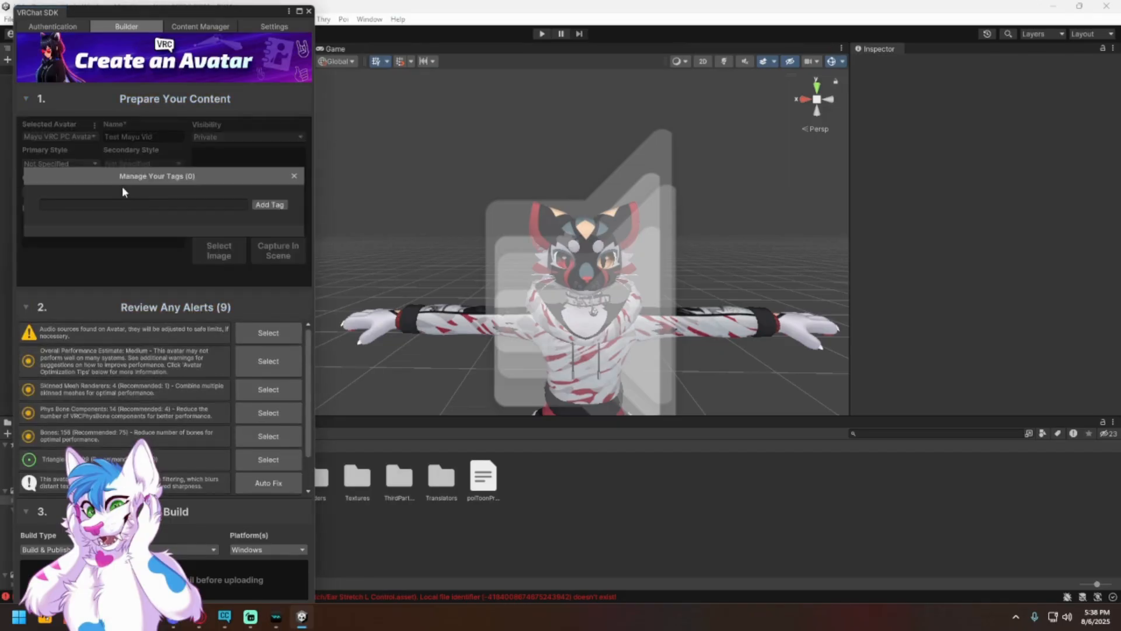
left_click(294, 175)
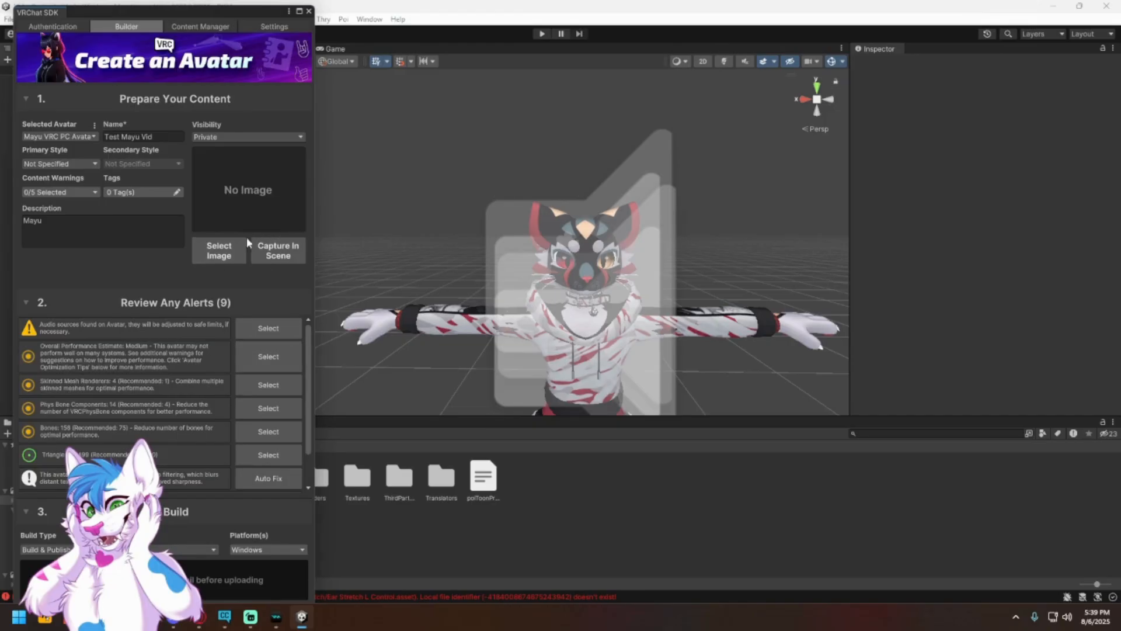
Step: Choose a pink thumbnail image for the avatar and start Build & Publish for Windows, accepting the ownership agreement
left_click(219, 239)
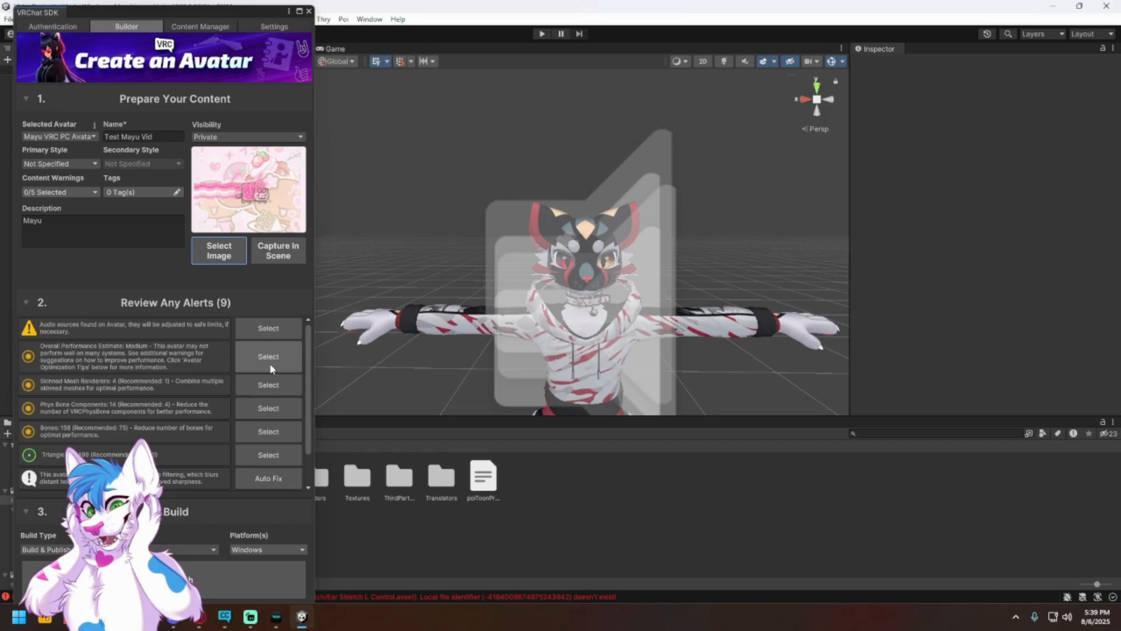
left_click(205, 567)
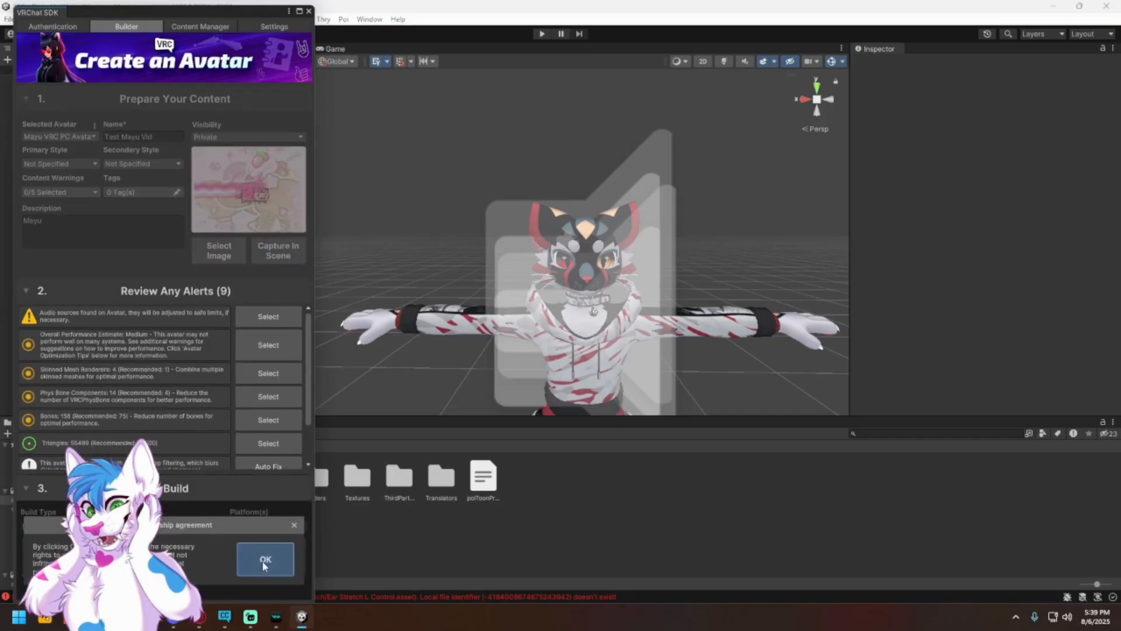
left_click(264, 562)
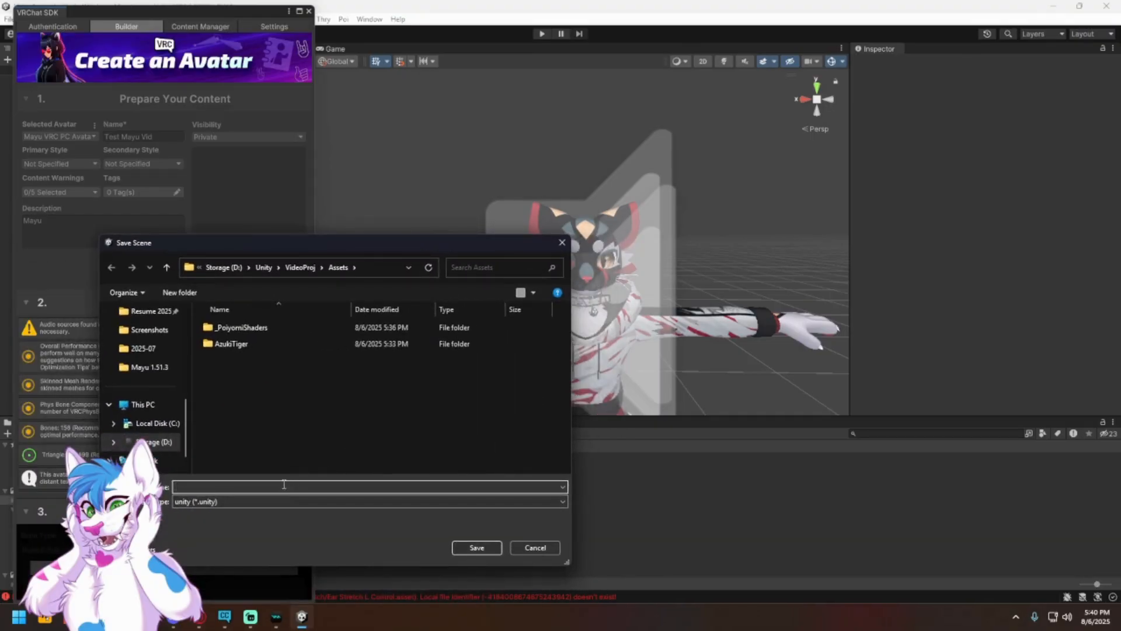
Step: Save the scene as MayuTest in the Assets folder, dismiss the build error dialogs and close the VRChat SDK window
type("MayuTest")
left_click(461, 550)
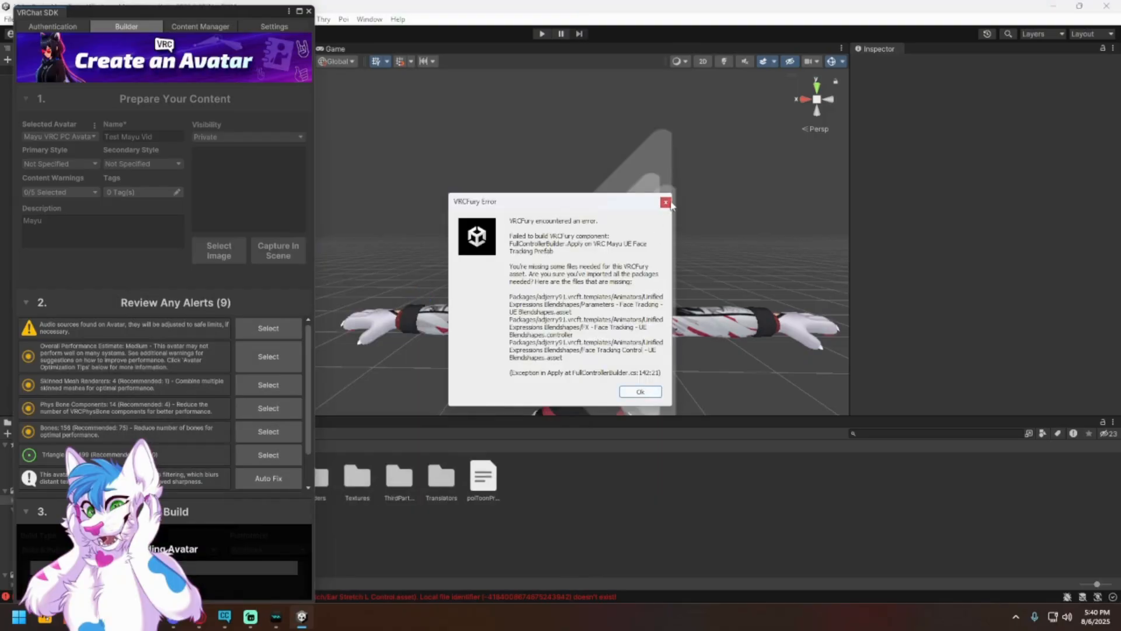
left_click(666, 204)
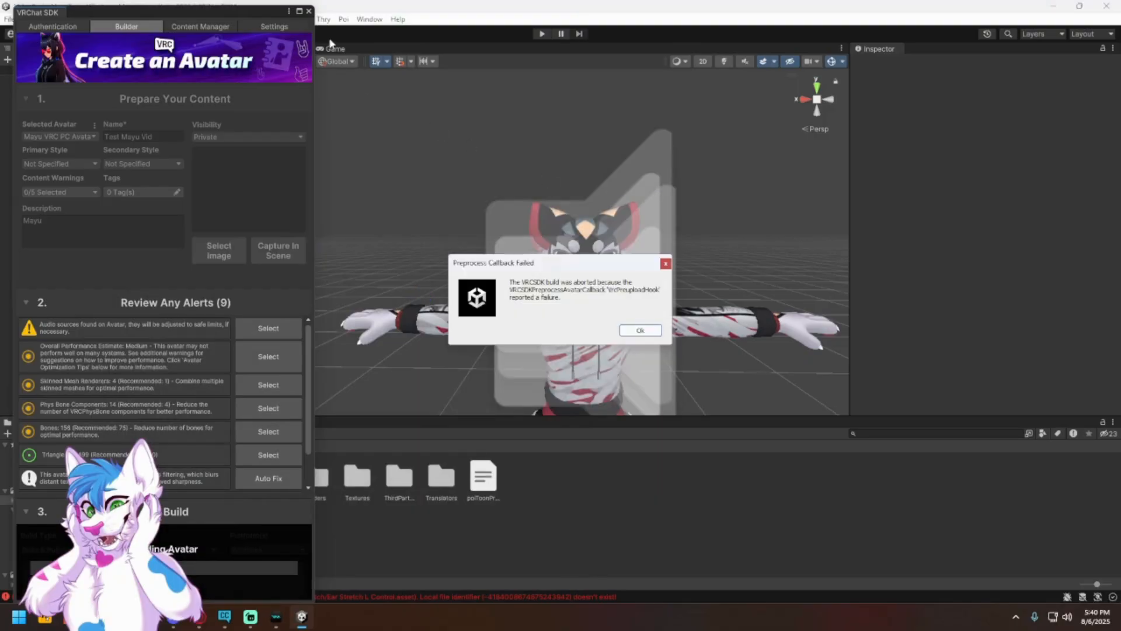
left_click(629, 326)
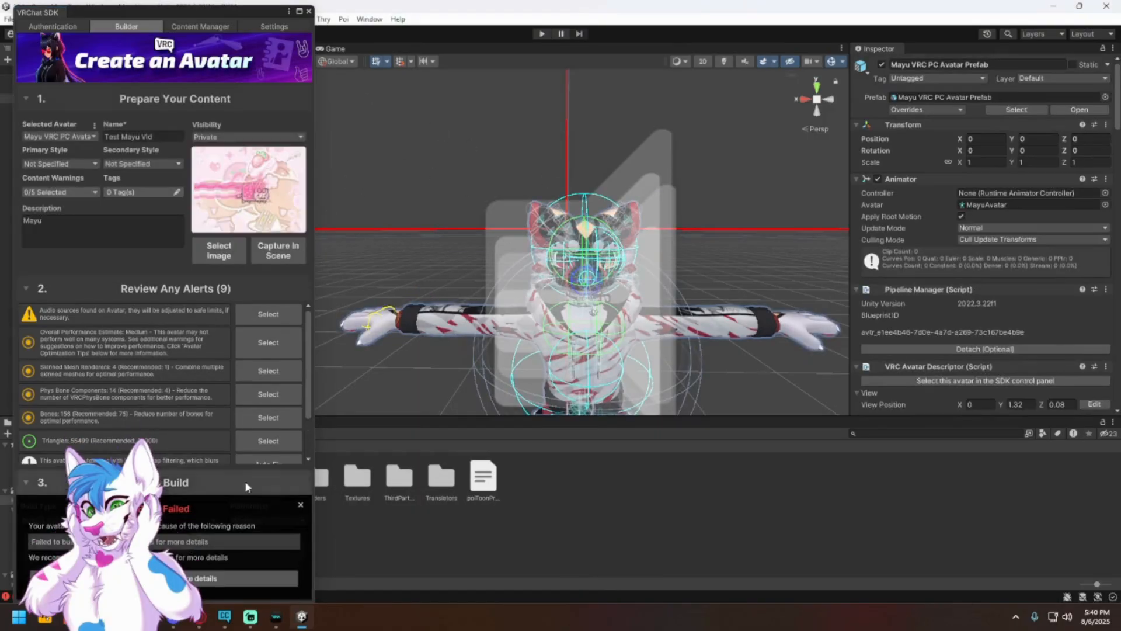
left_click(309, 12)
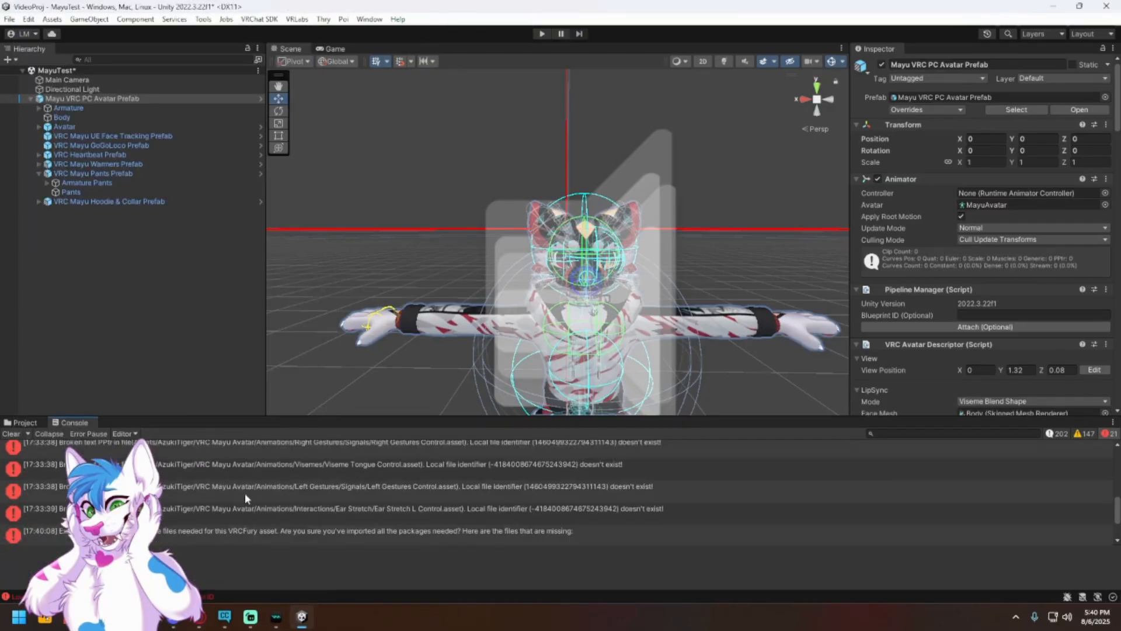
Step: Delete the VRC Mayu UE Face Tracking, VRC Mayu GoGoLoco and VRC Heartbeat prefabs from the PC avatar
scroll(222, 489, "up", 5)
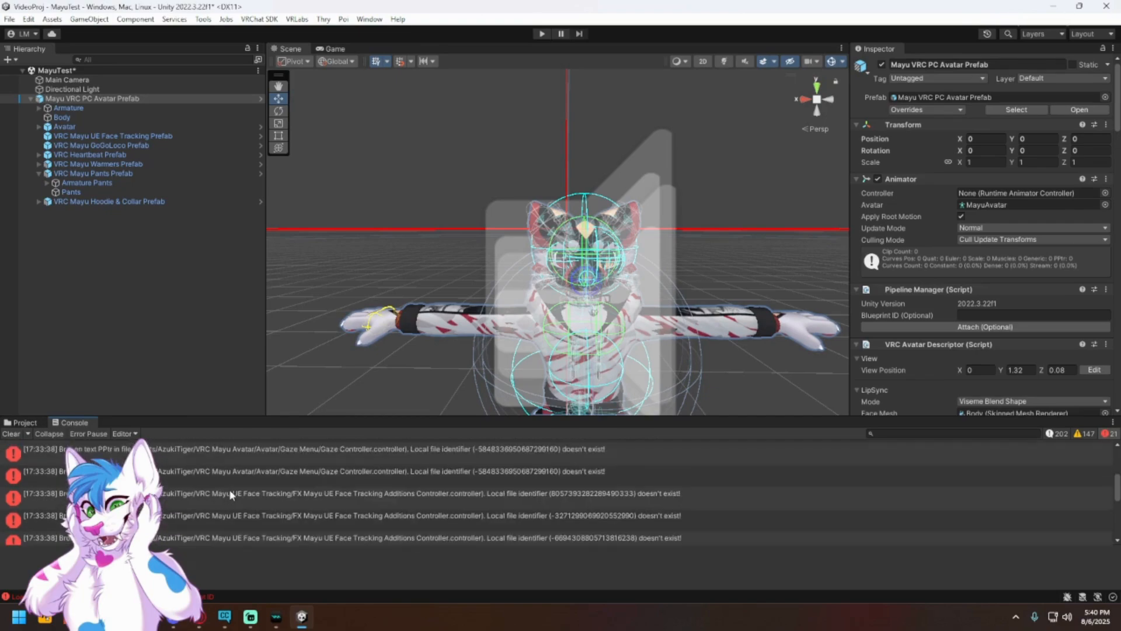
left_click(158, 286)
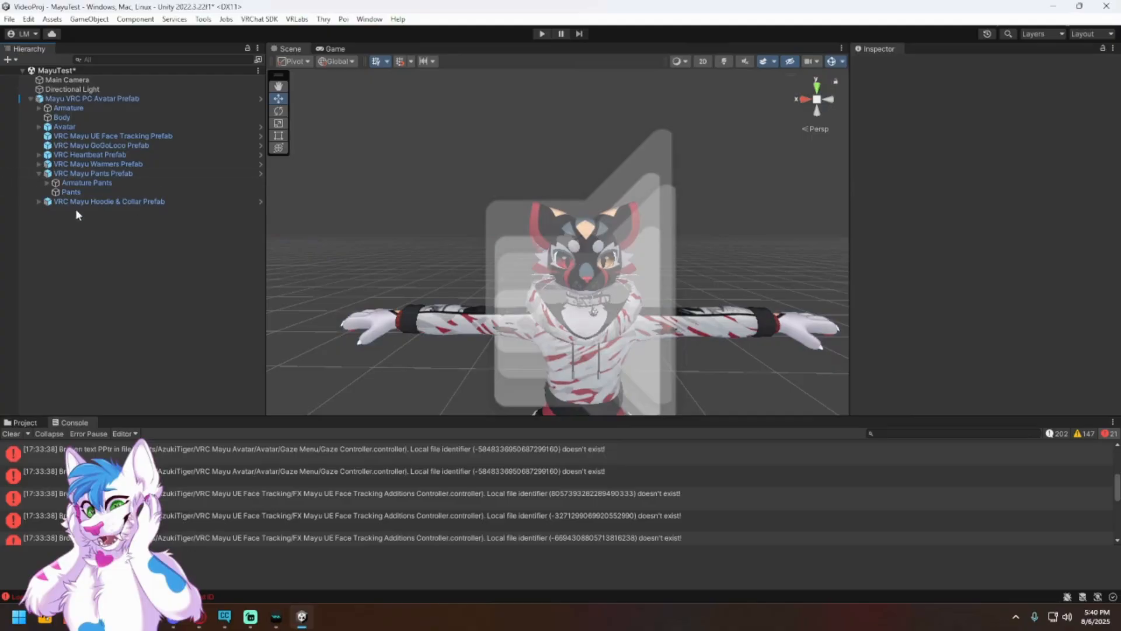
left_click(129, 137)
right_click(129, 139)
left_click(156, 230)
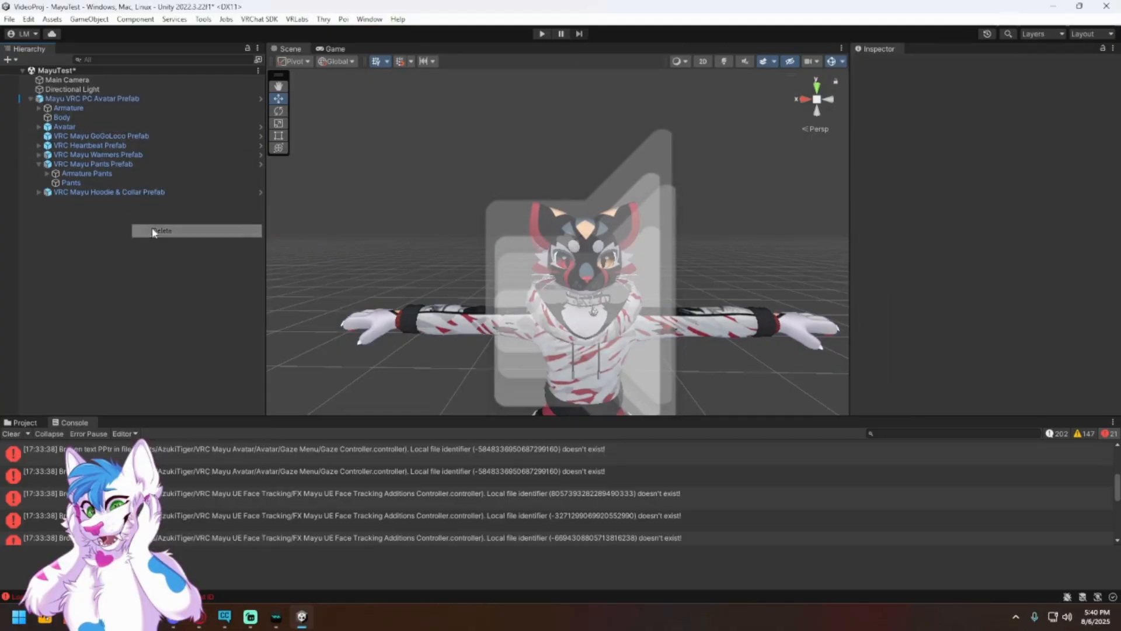
left_click(117, 136)
right_click(116, 136)
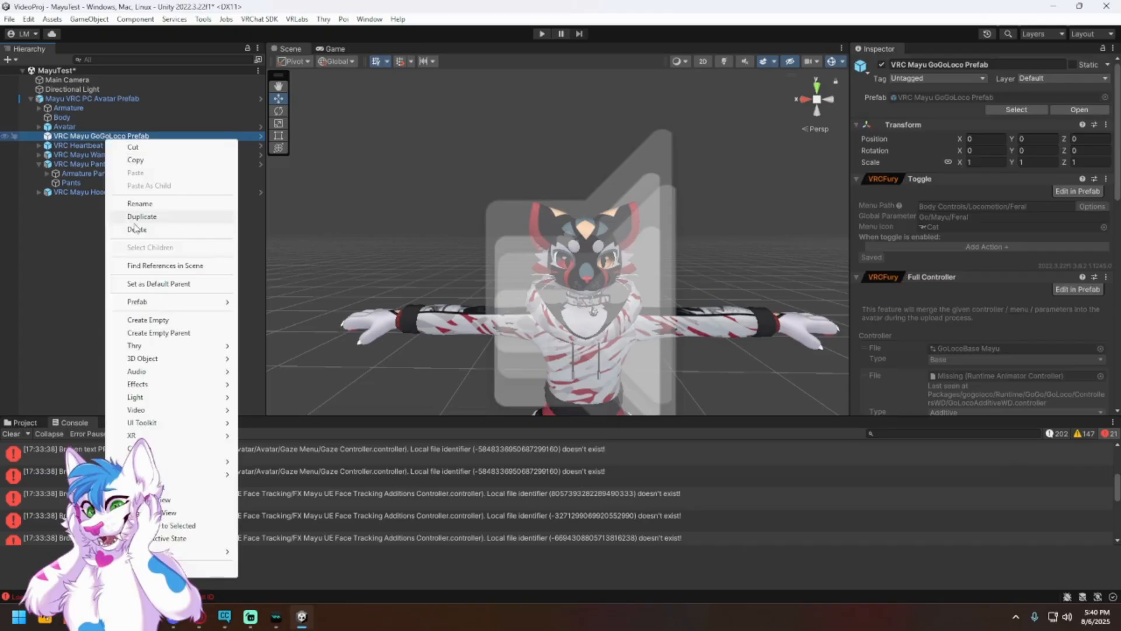
left_click(157, 230)
left_click(141, 135)
right_click(142, 135)
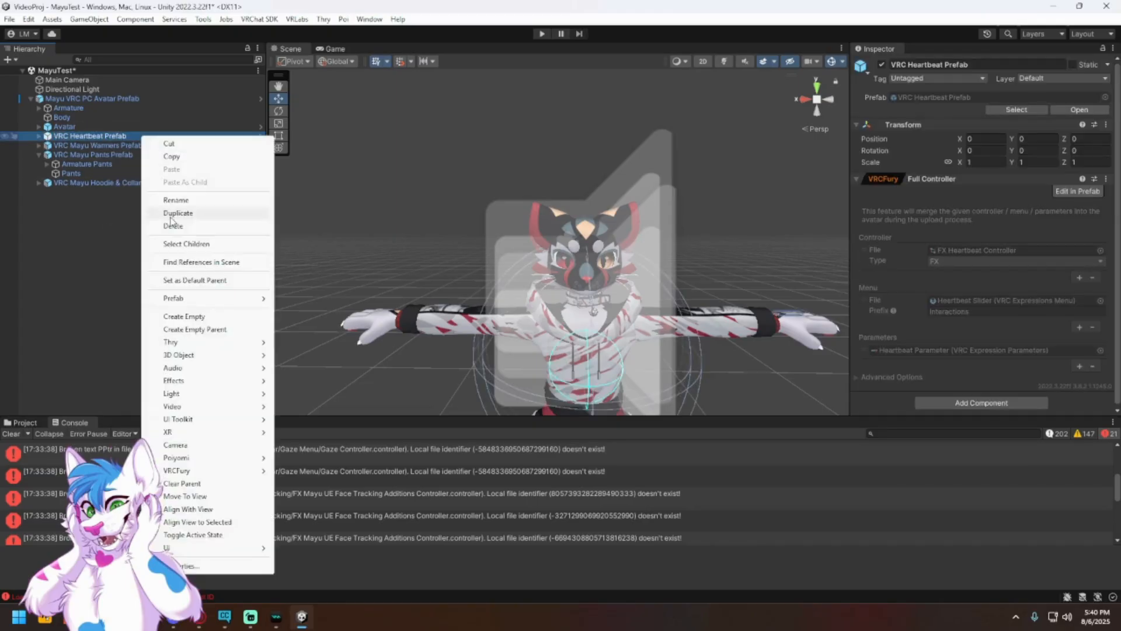
left_click(171, 227)
Step: Show the project's asset folders again and reopen the VRChat SDK control panel
left_click(26, 420)
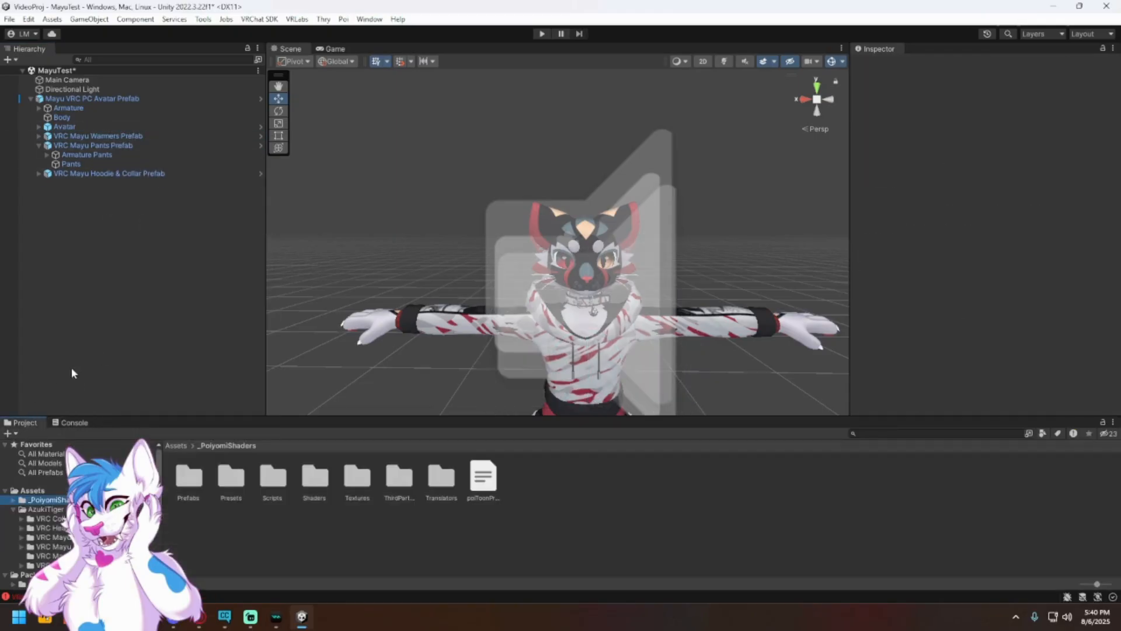
left_click(258, 18)
left_click(289, 30)
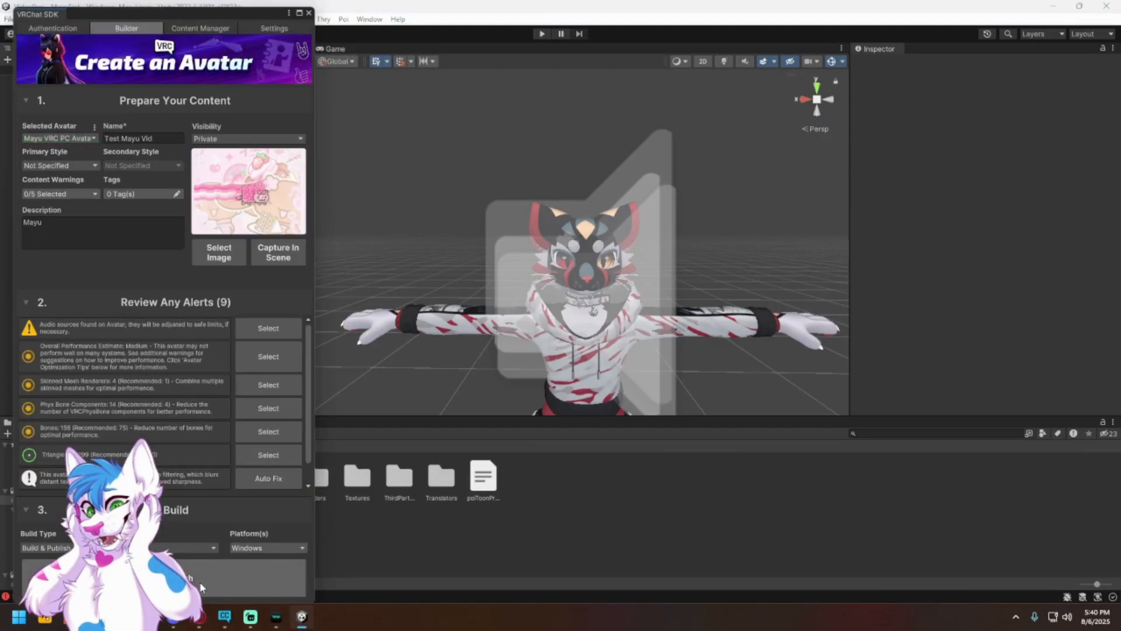
Step: Start Build & Publish of the Test Mayu Vid avatar for Windows again
left_click(200, 581)
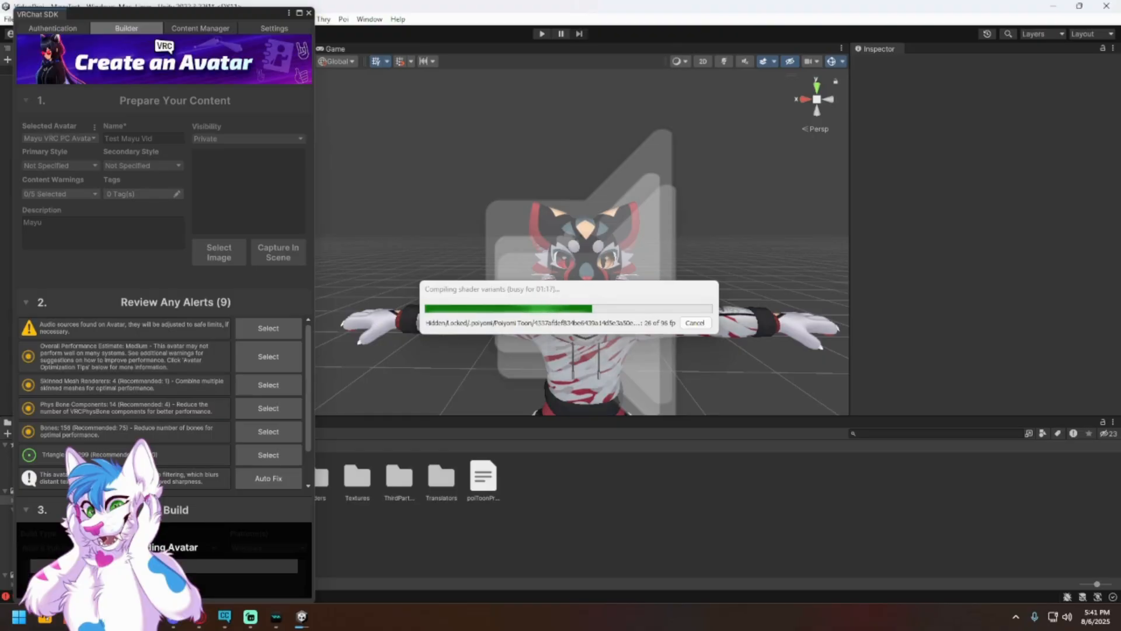
Step: Switch to the browser, examine the My Avatars list on the VRChat website's Avatars page, and move the browser window back off the Unity screen
left_click_drag(0, 115, 706, 117)
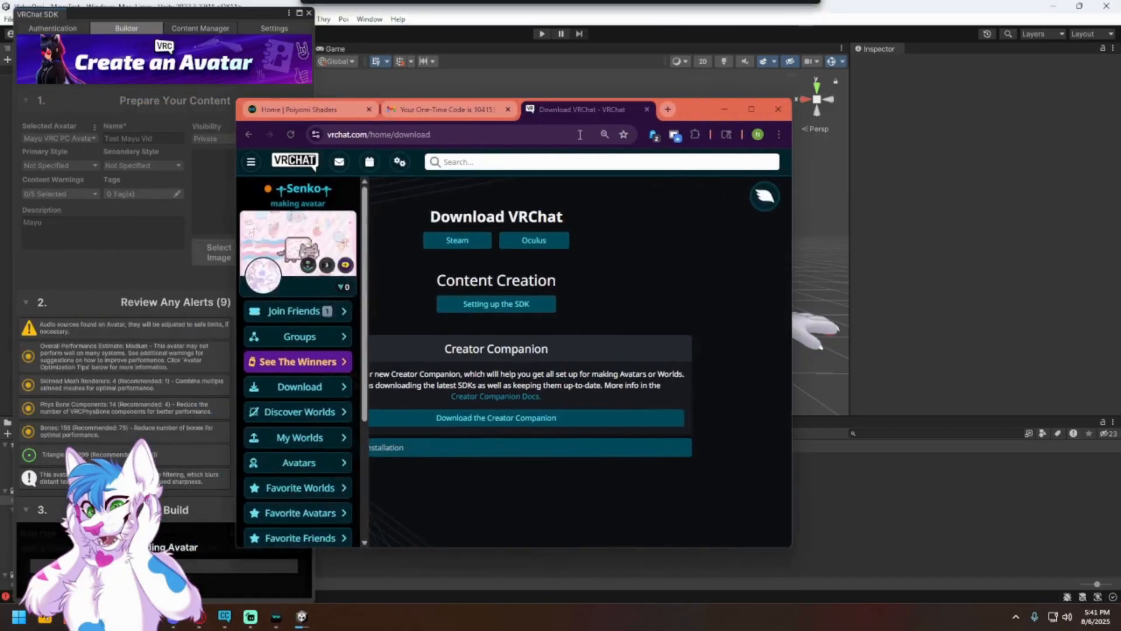
left_click(296, 462)
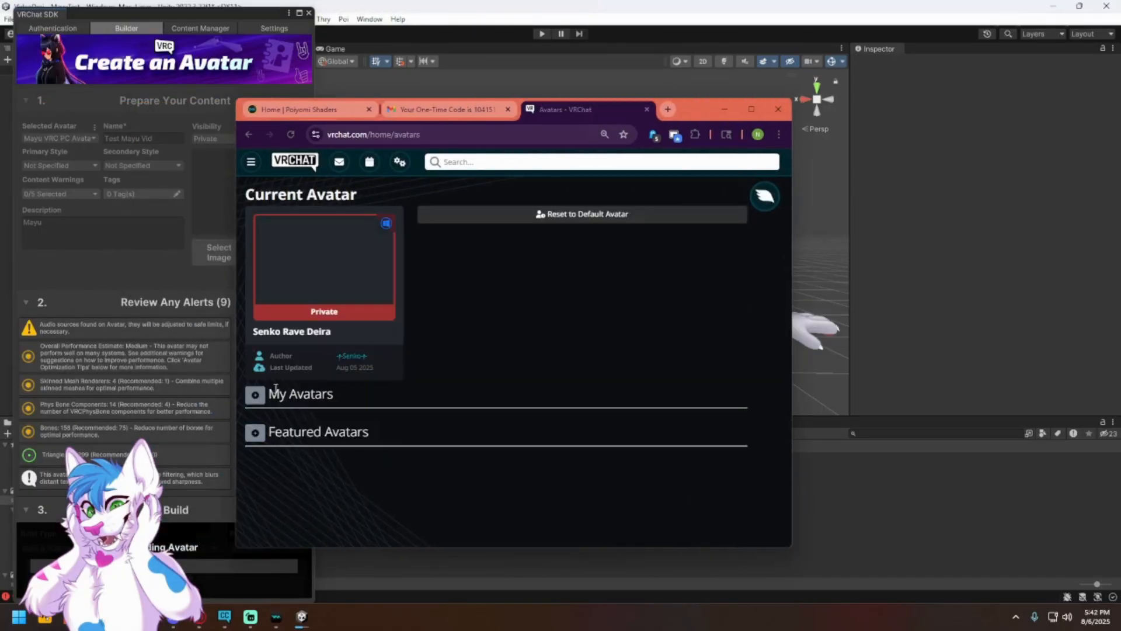
left_click(256, 395)
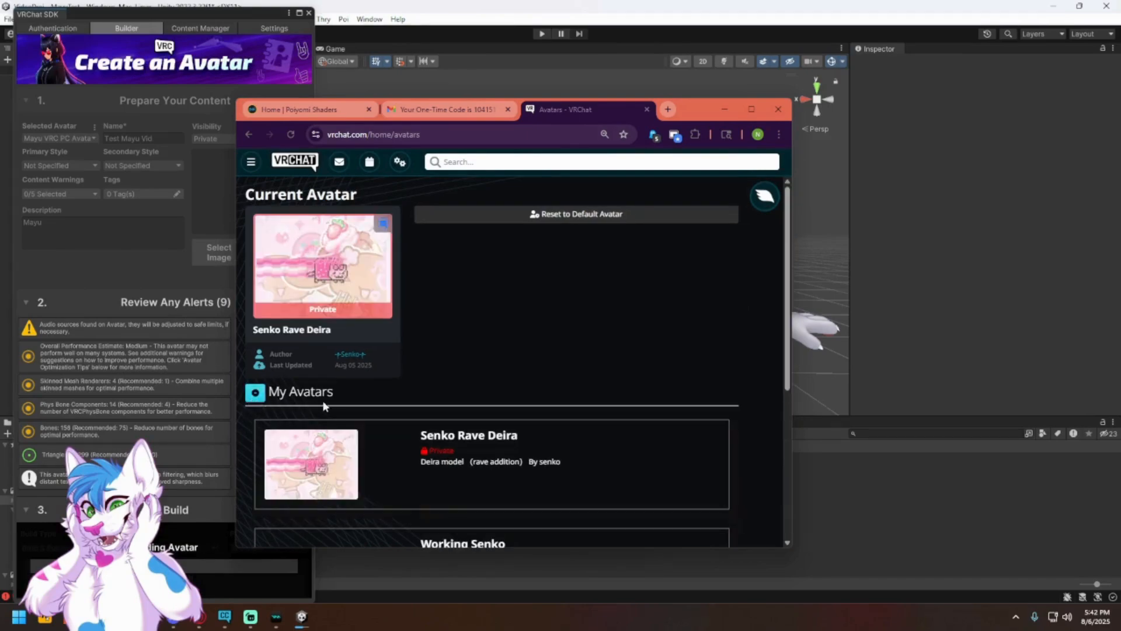
scroll(323, 403, "down", 4)
scroll(482, 488, "down", 2)
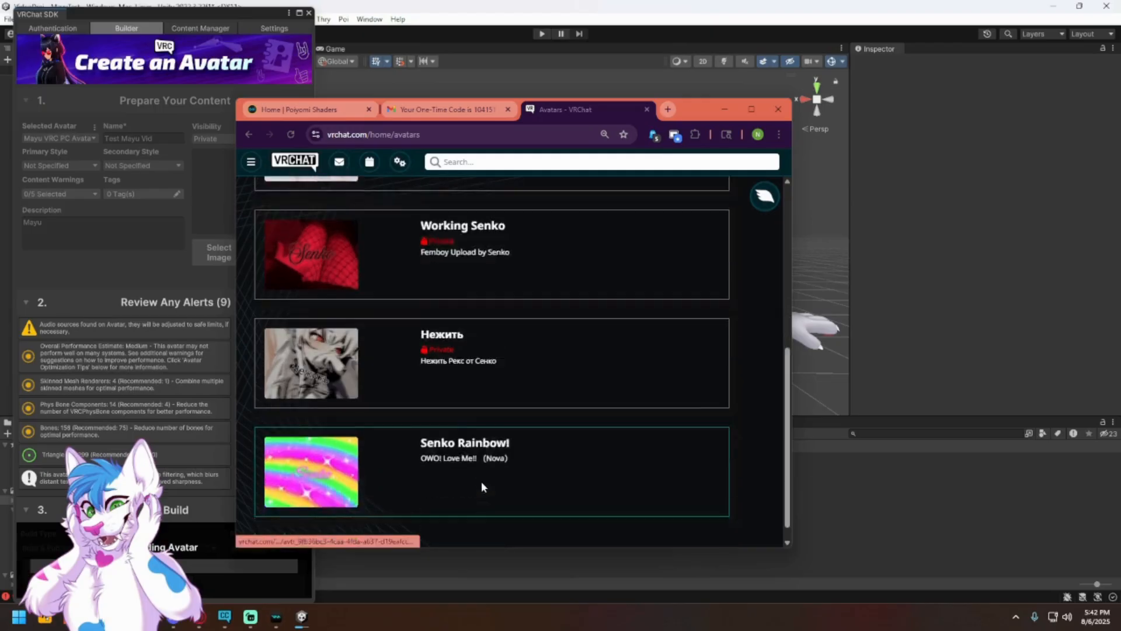
scroll(483, 488, "up", 5)
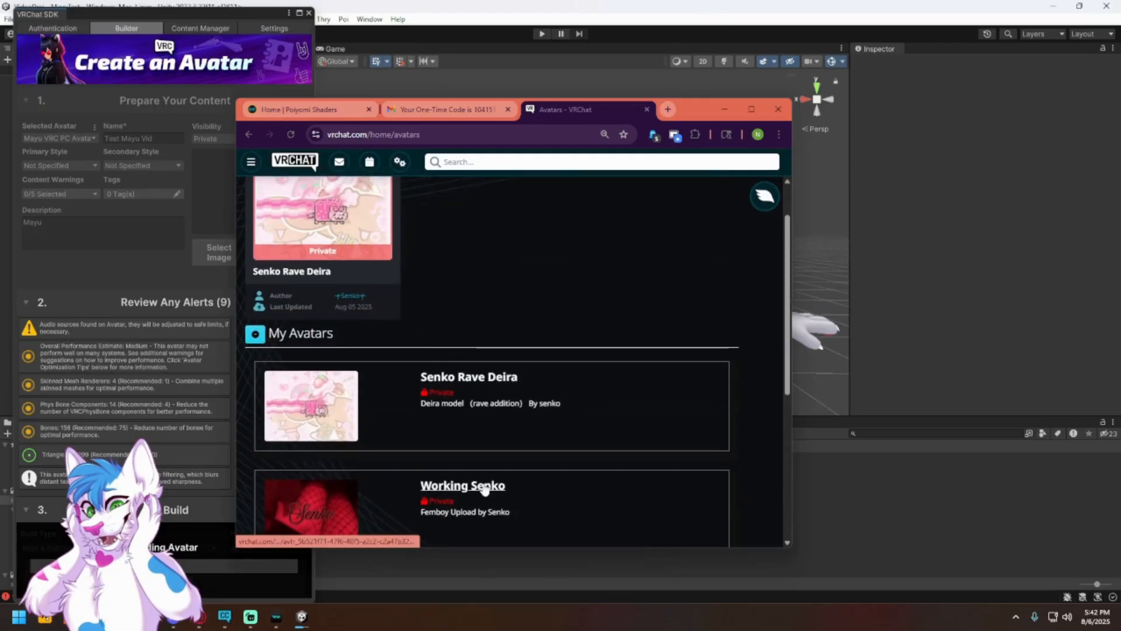
scroll(383, 434, "up", 1)
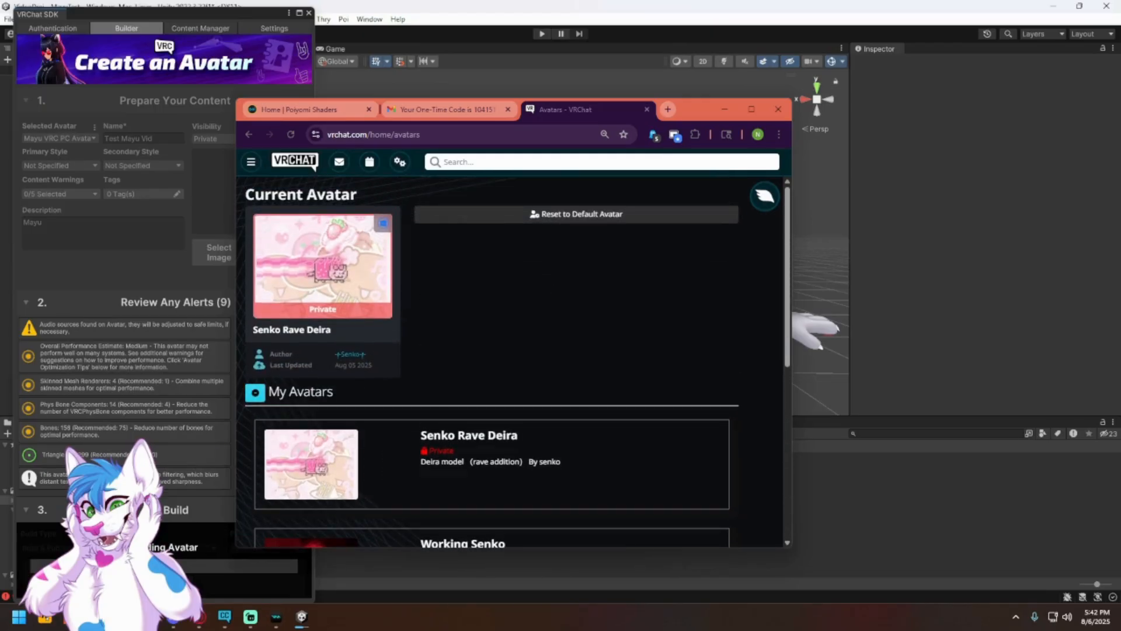
left_click_drag(682, 117, 0, 121)
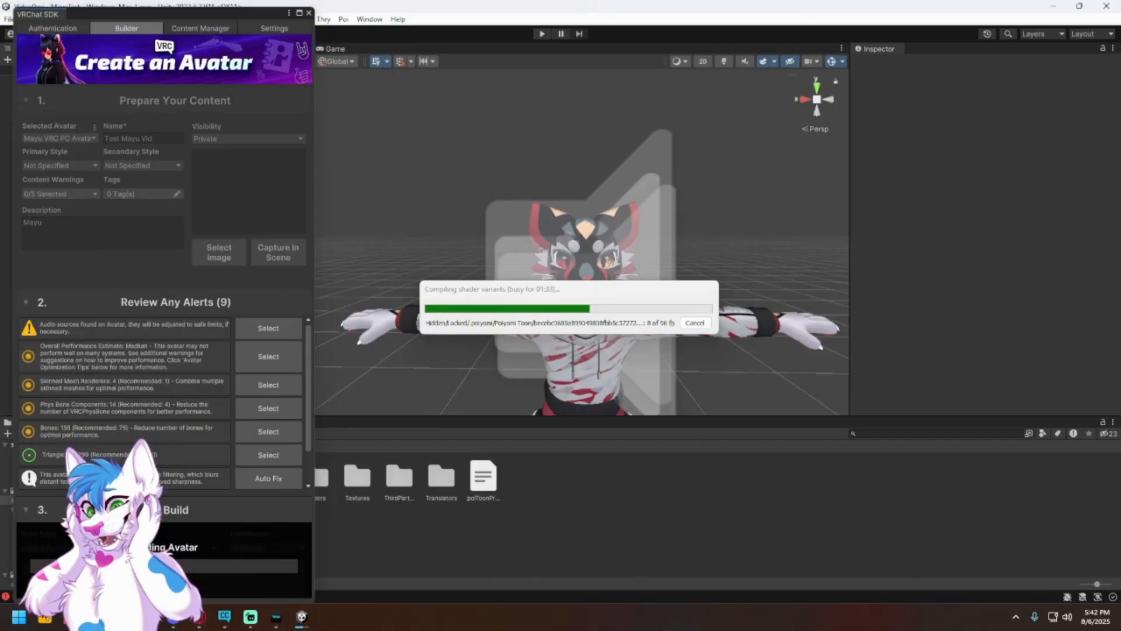